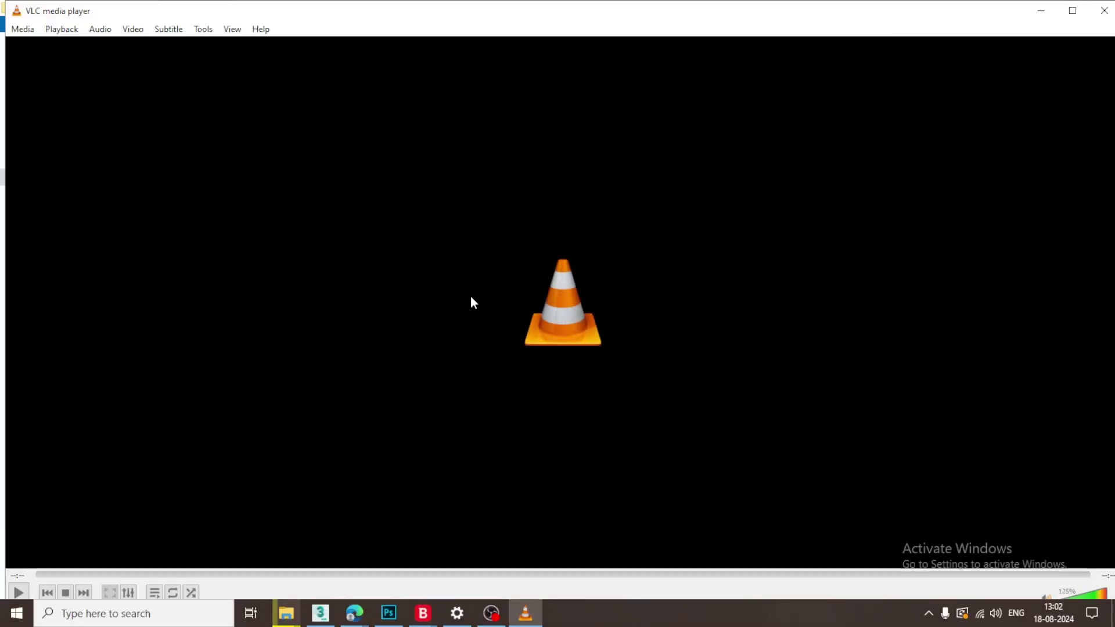
Switch from VLC to 3ds Max showing the 'vande bharat interior 3.max' train scene
left_click(320, 613)
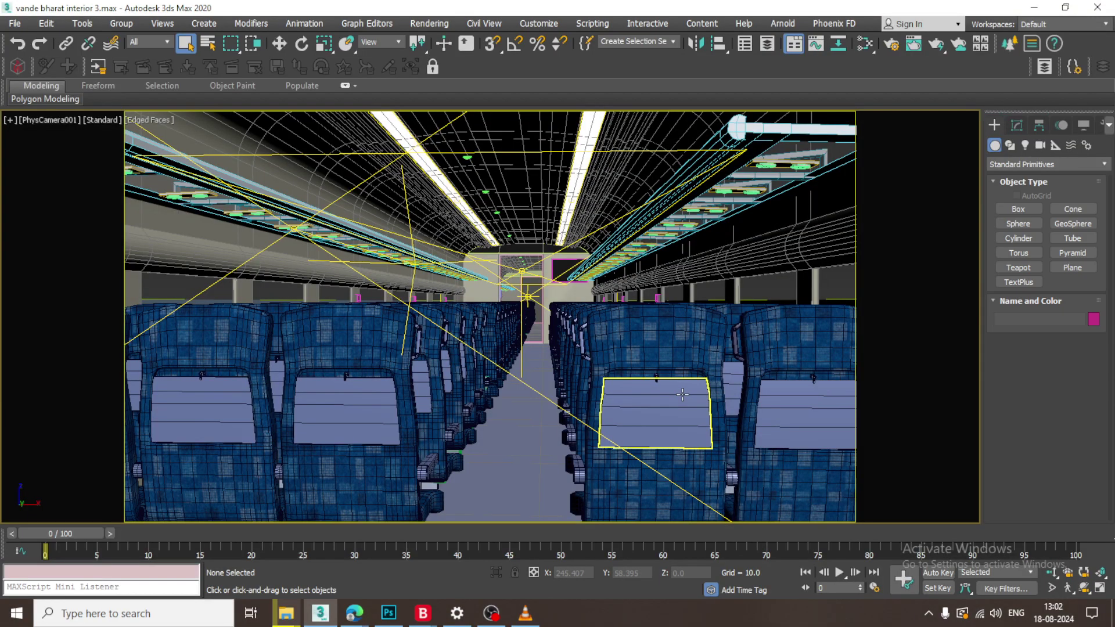
left_click(568, 229)
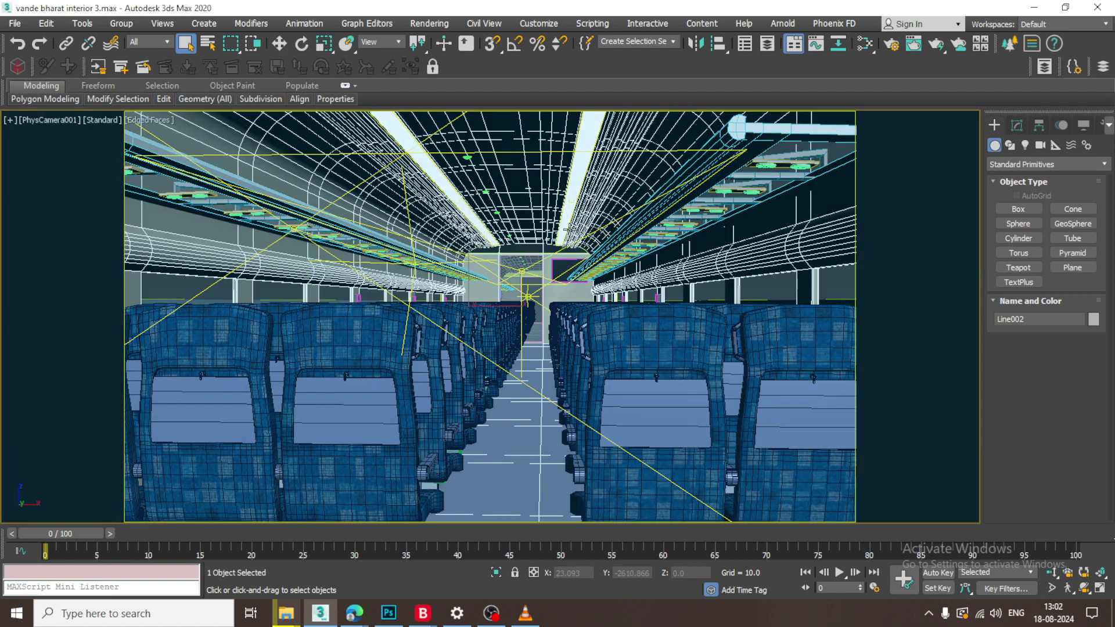
key("p")
scroll(687, 256, "down", 5)
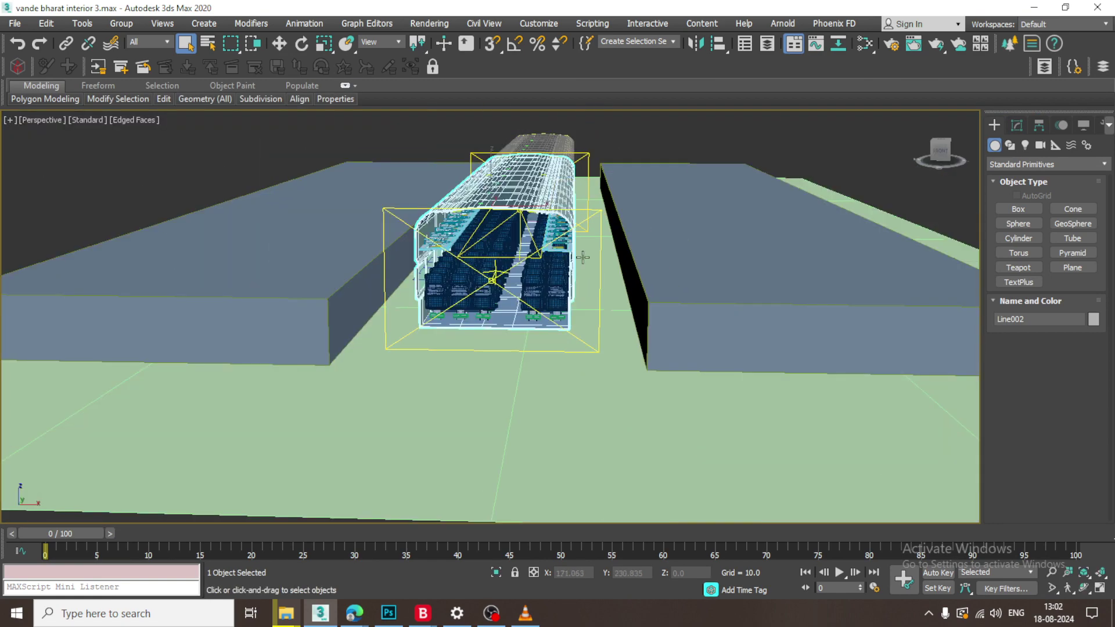
scroll(687, 257, "up", 6)
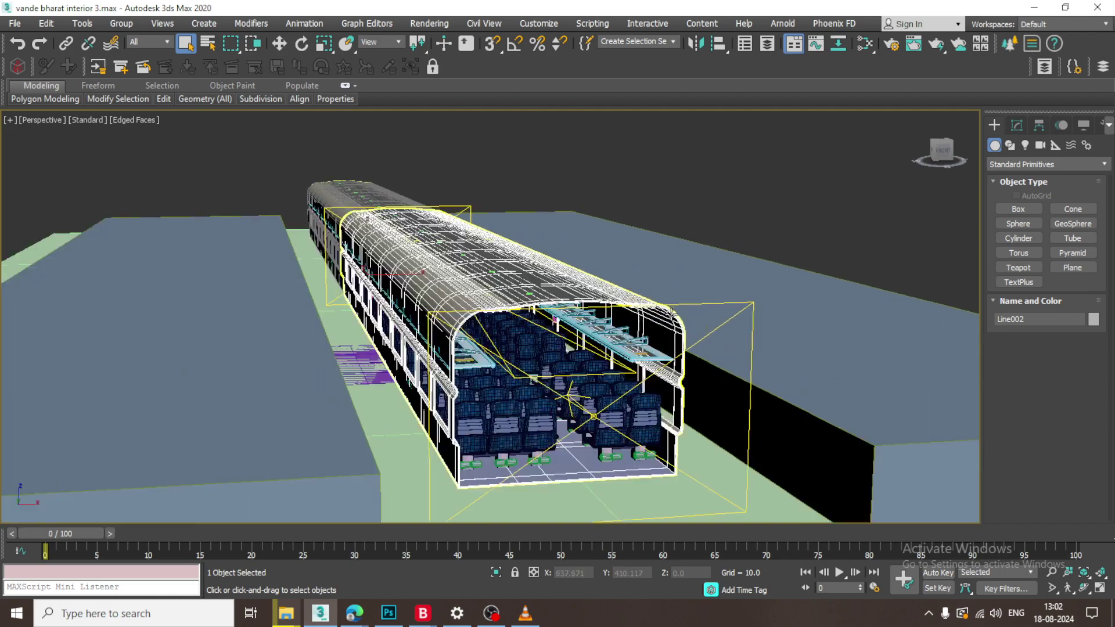
middle_click_drag(687, 257, 787, 355)
scroll(627, 283, "up", 2)
scroll(662, 304, "down", 4)
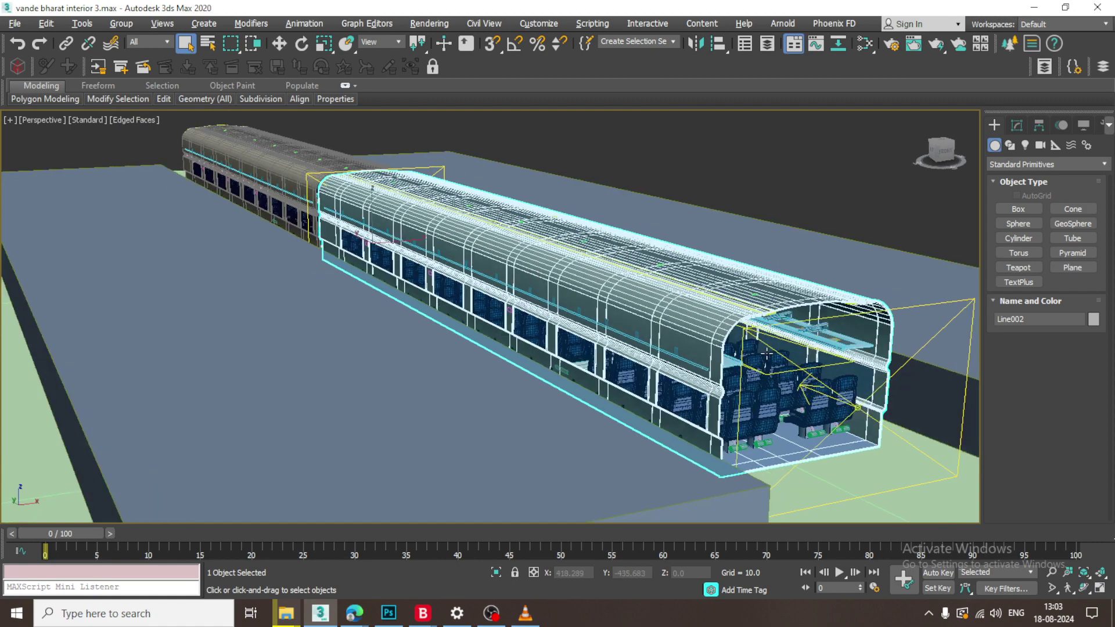
scroll(765, 352, "up", 2)
key("alt+w")
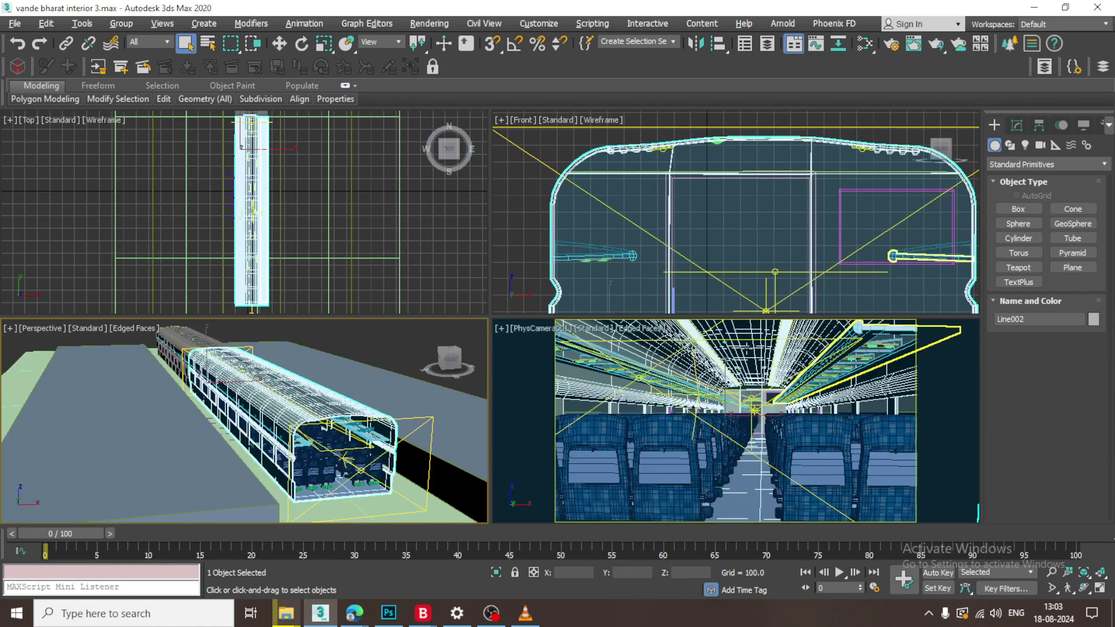
key("alt+w")
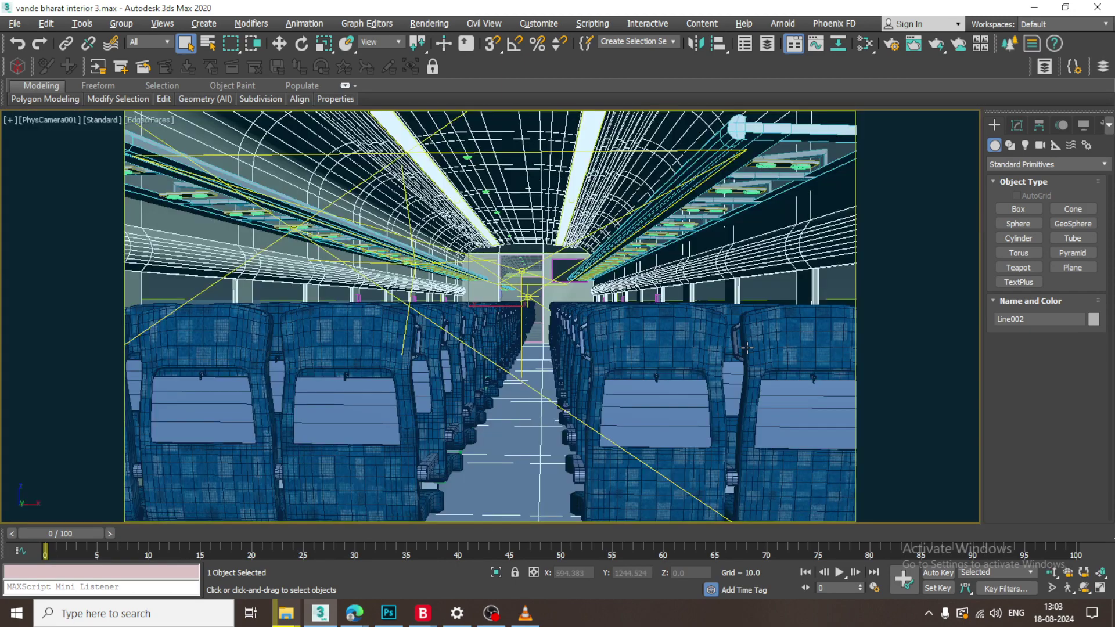
left_click(426, 25)
Start the V-Ray render of the PhysCamera001 view, then bring VLC forward
left_click(456, 48)
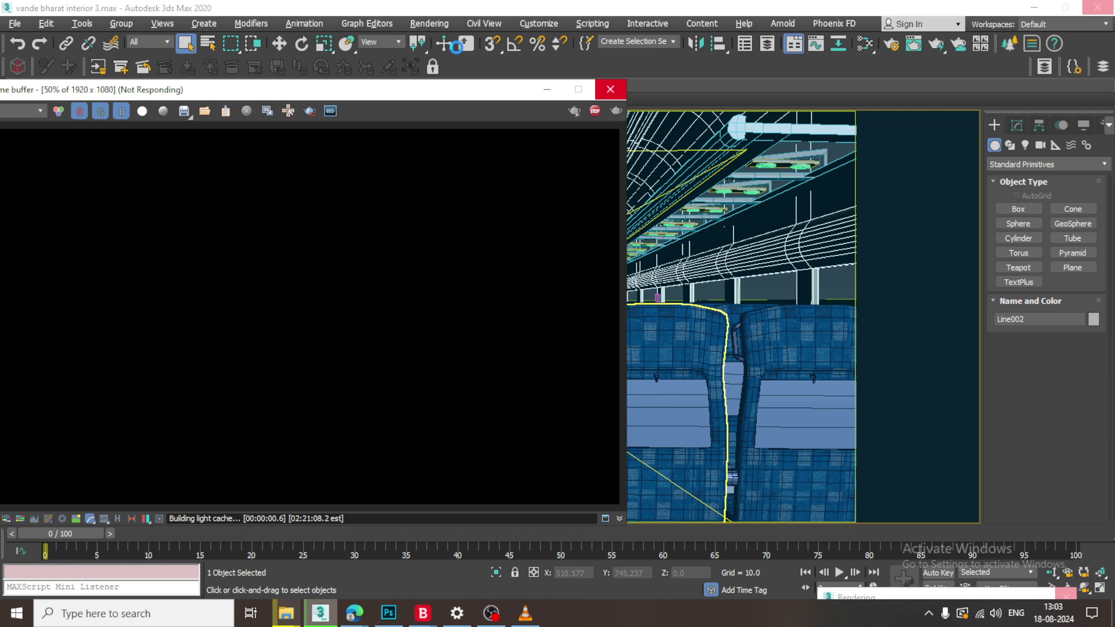
key("alt+Tab")
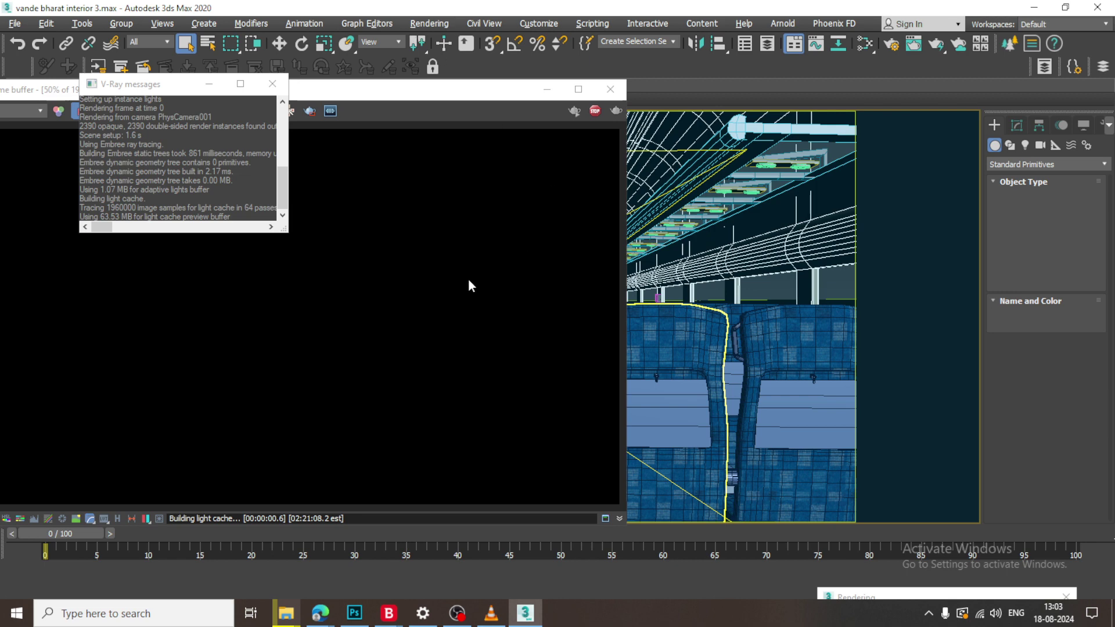
key("alt+Tab")
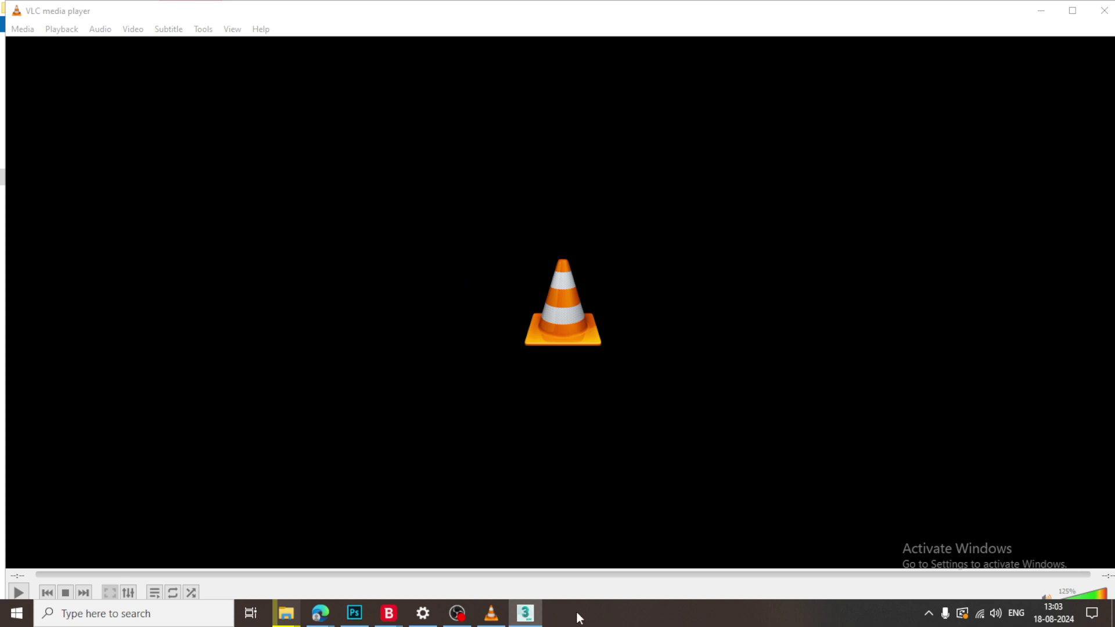
Close the idle VLC player and return to the 3ds Max render building its light cache
left_click(532, 614)
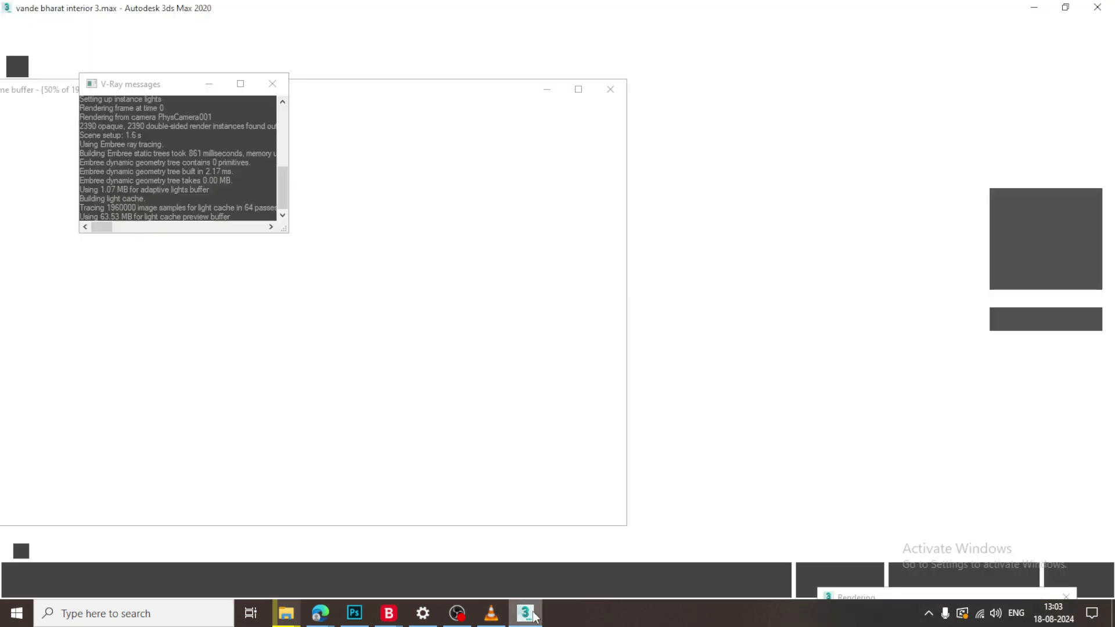
key("alt+Tab")
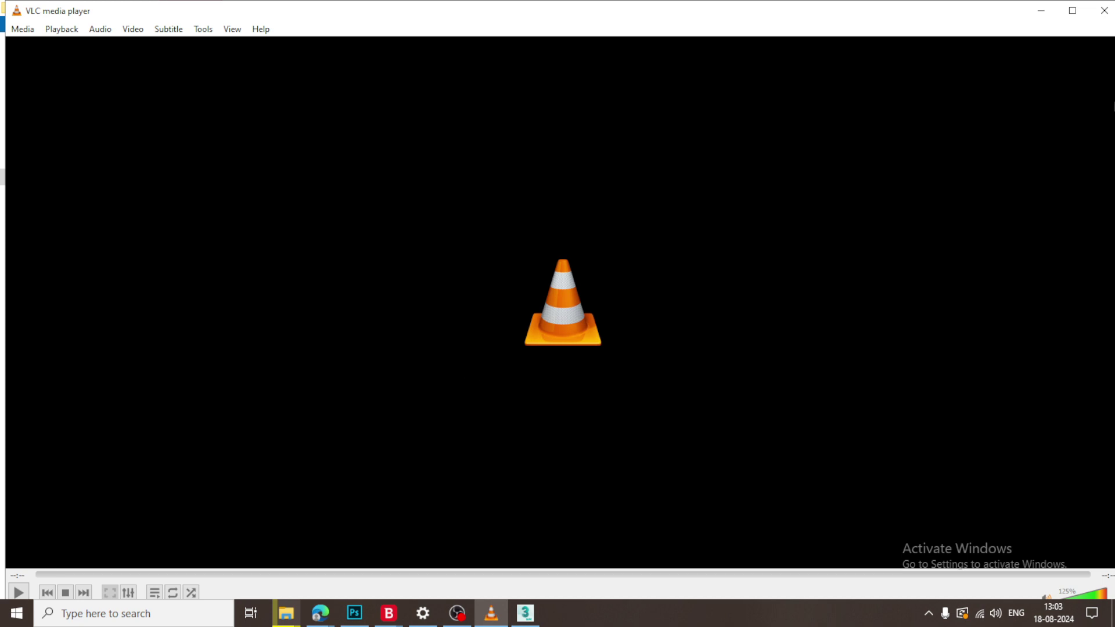
left_click(1104, 10)
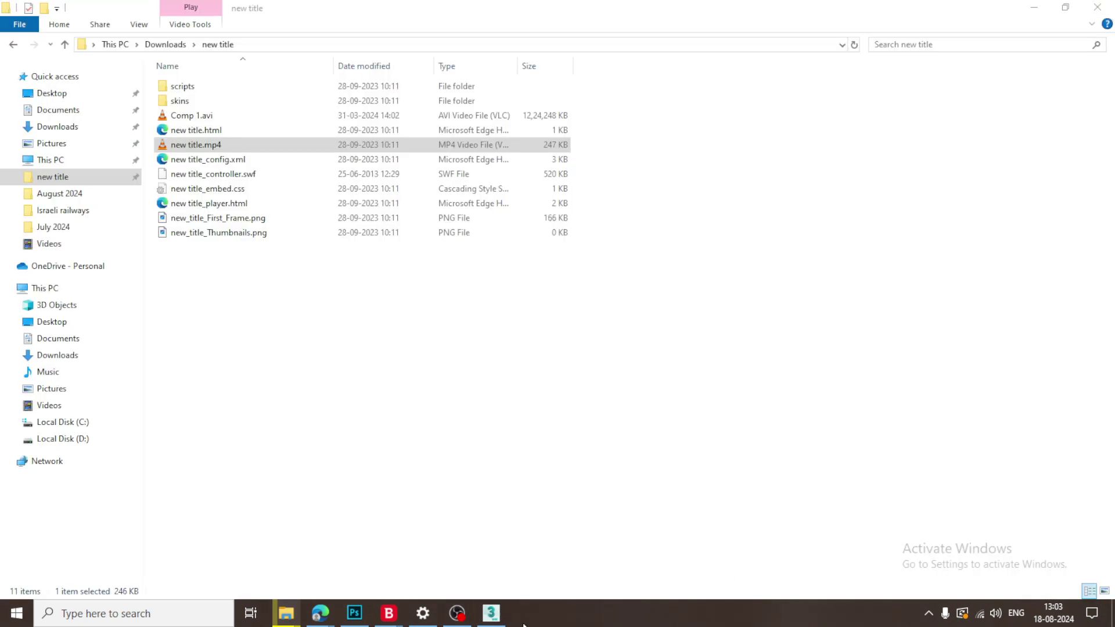
left_click(492, 614)
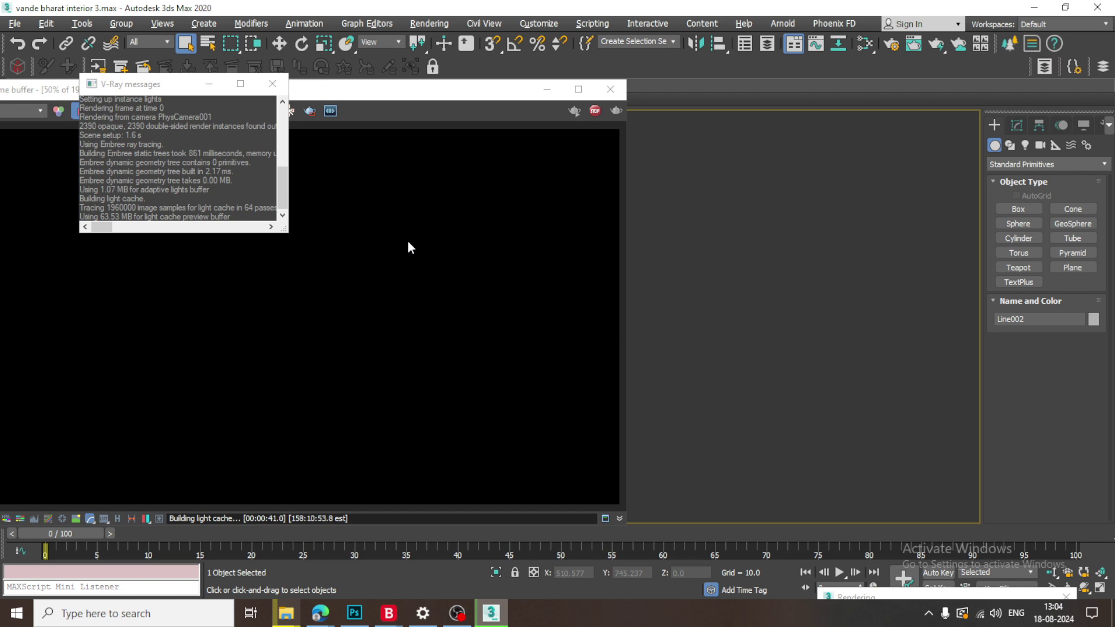
Zoom the frame buffer to 50%, let the render finish in 58.1 s, then close it
scroll(416, 298, "down", 5)
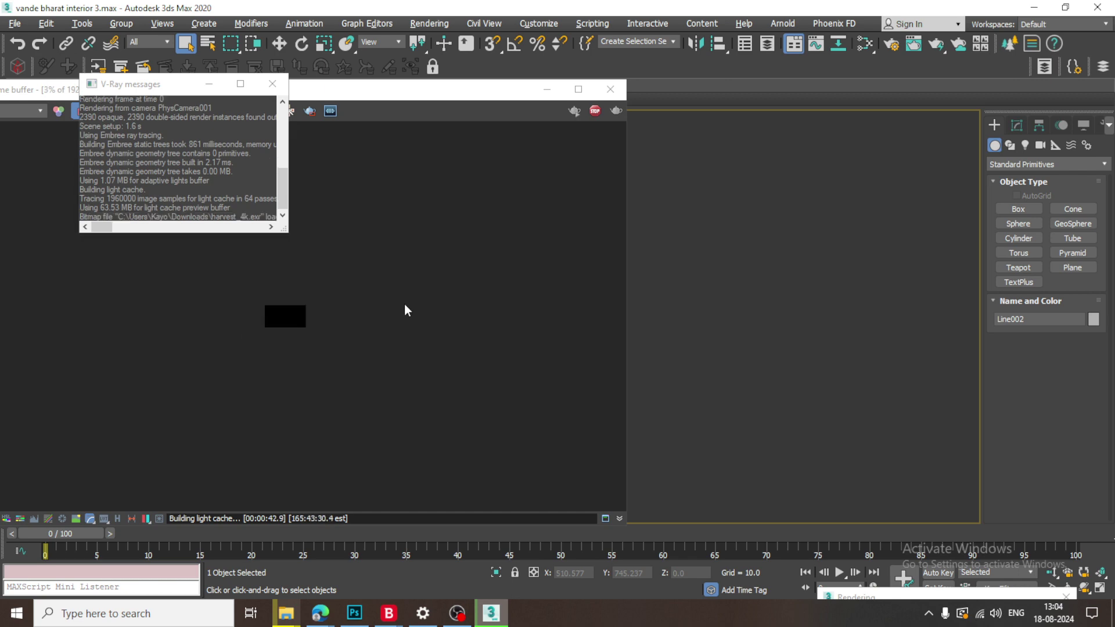
scroll(405, 306, "up", 3)
scroll(404, 309, "up", 1)
scroll(404, 309, "down", 1)
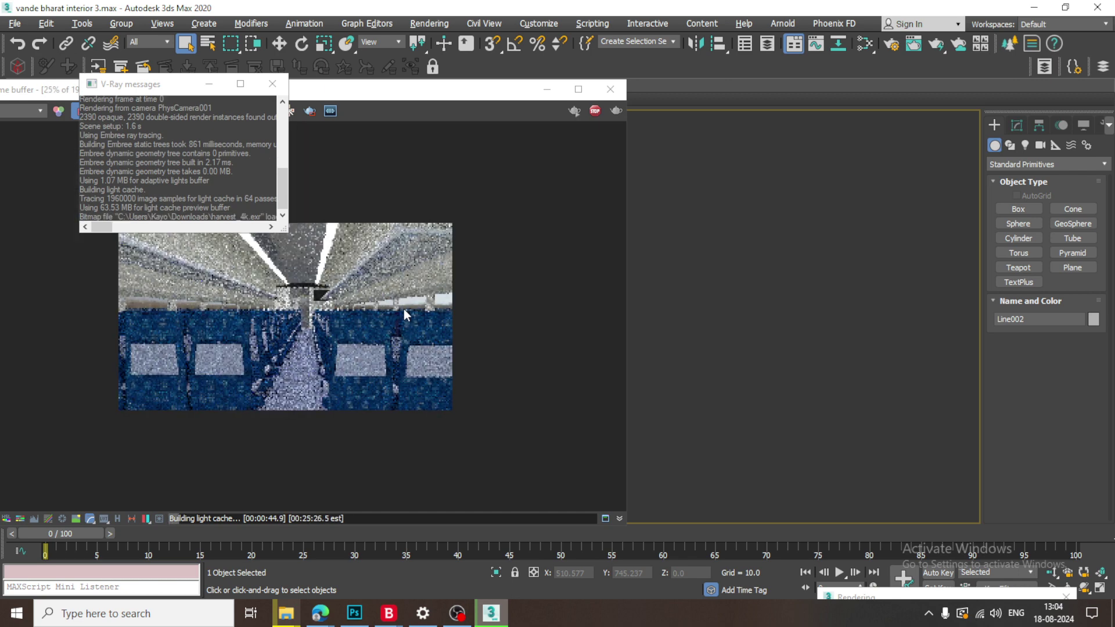
scroll(404, 311, "up", 1)
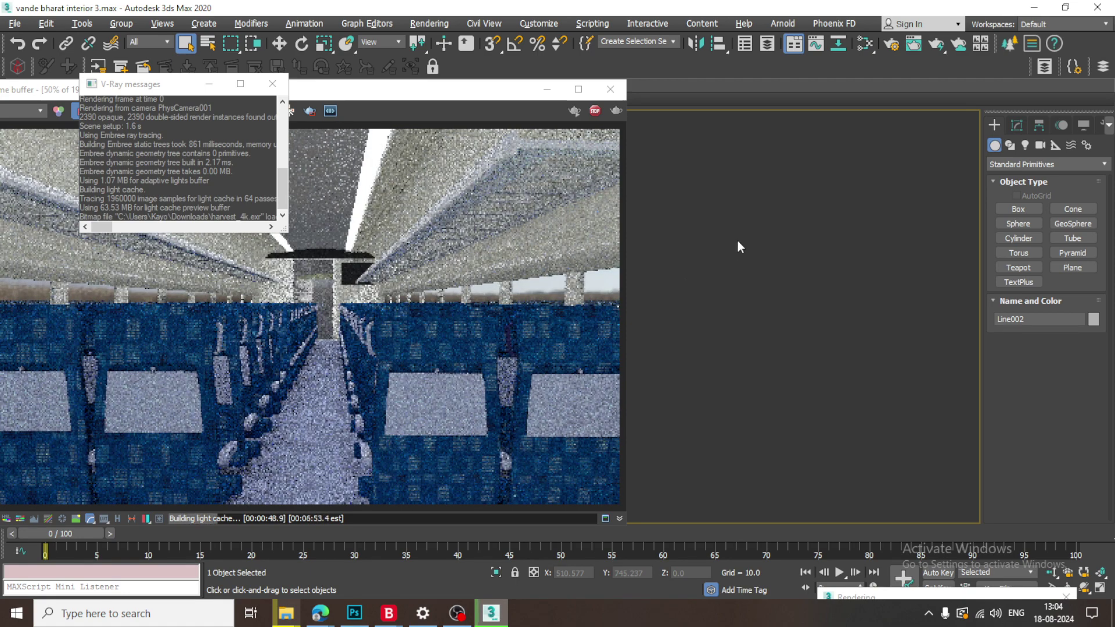
left_click(597, 111)
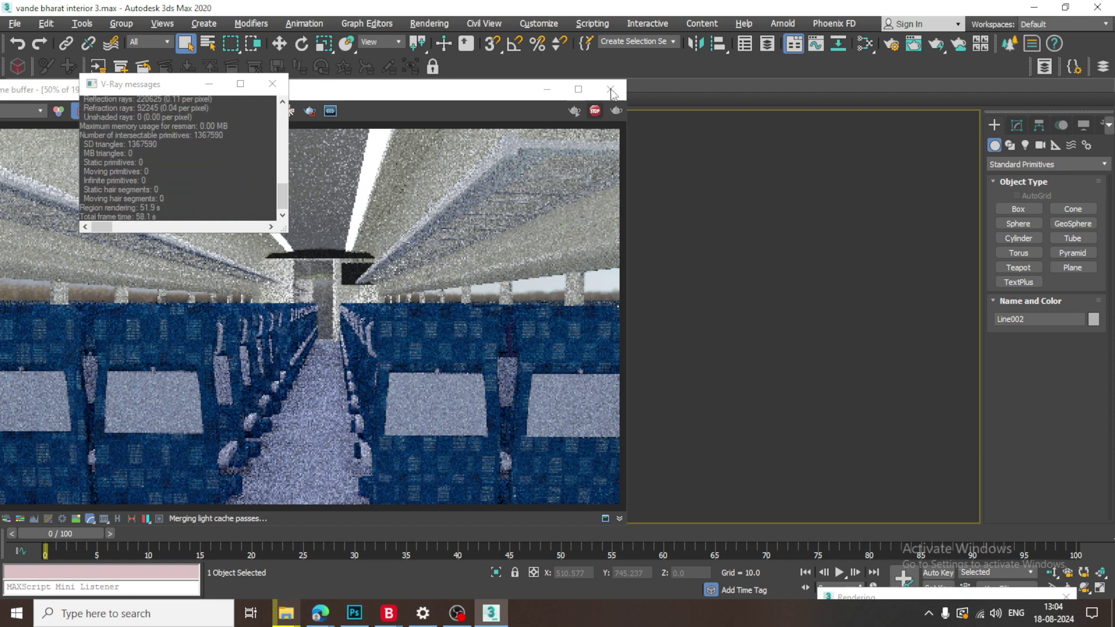
left_click(613, 92)
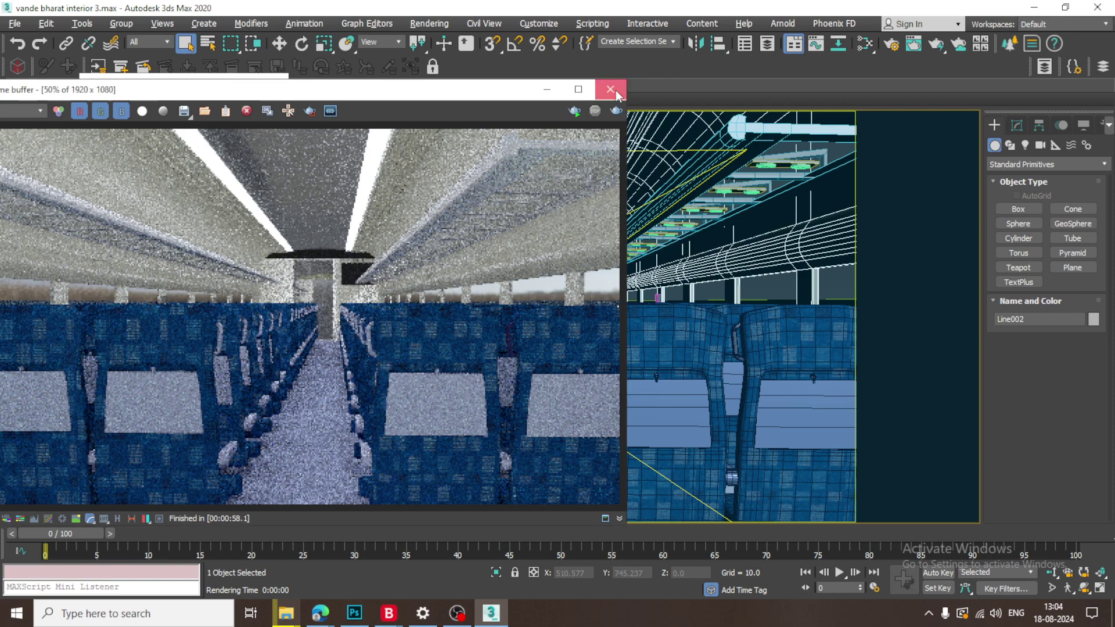
left_click(616, 93)
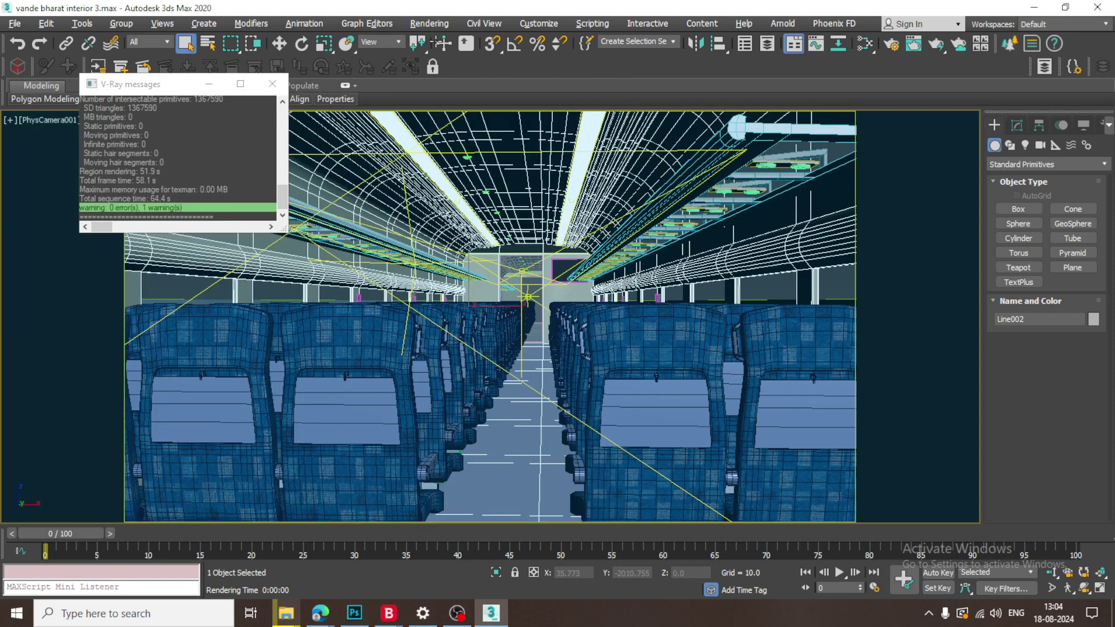
Select VRayLight003 and open Render Setup for V-Ray Next at 1920 x 1080 HDTV
key("ctrl+z")
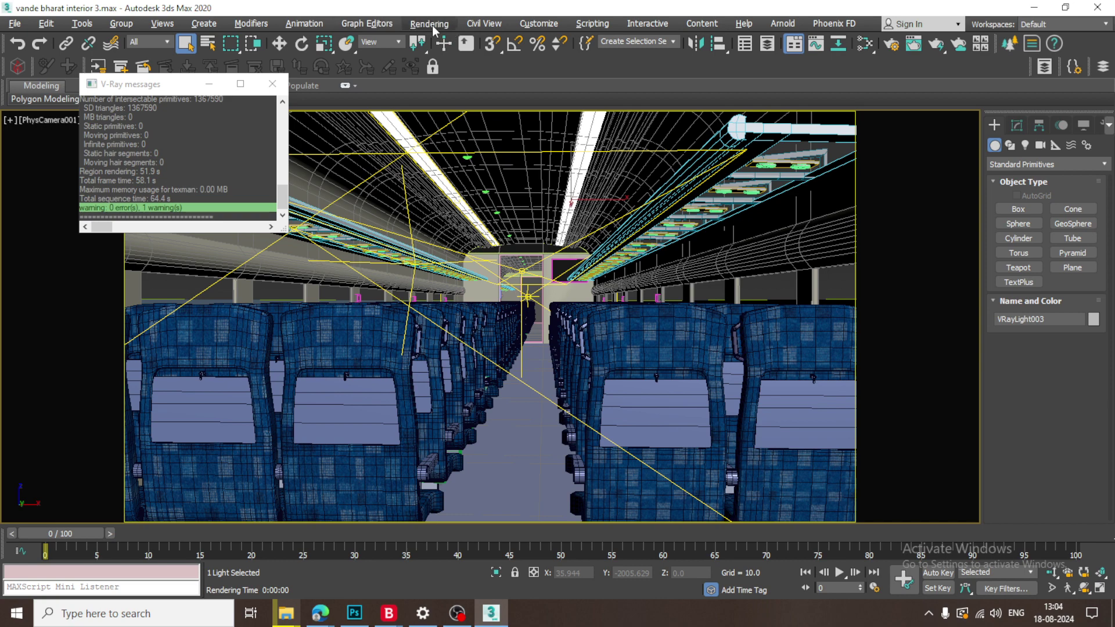
left_click(432, 25)
left_click(474, 96)
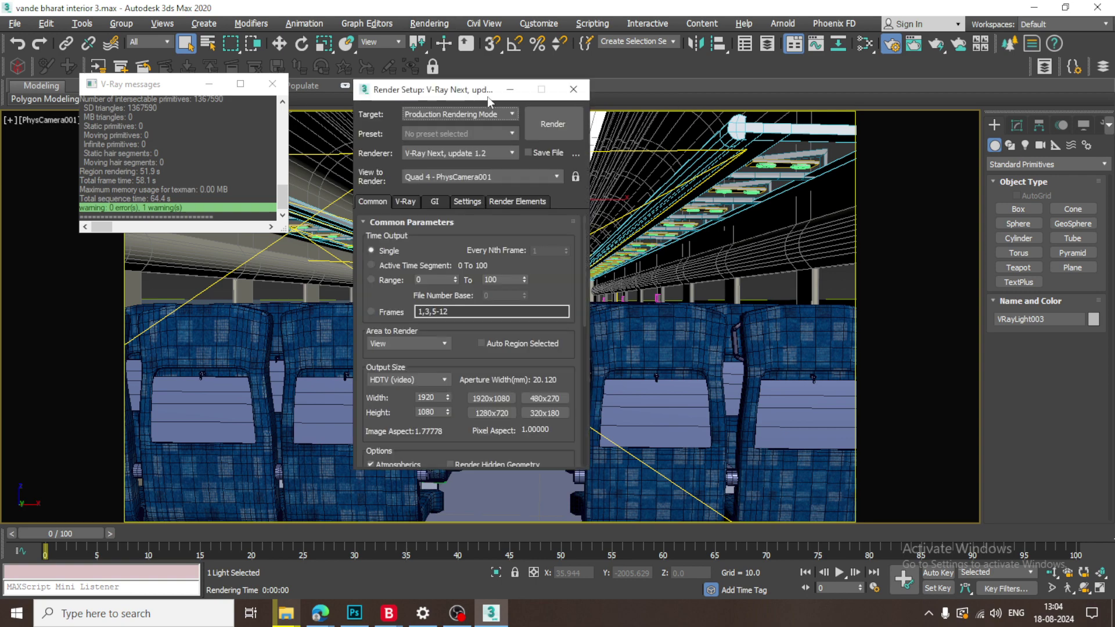
On the Render Elements tab, bring up the picker of V-Ray render elements
left_click(515, 198)
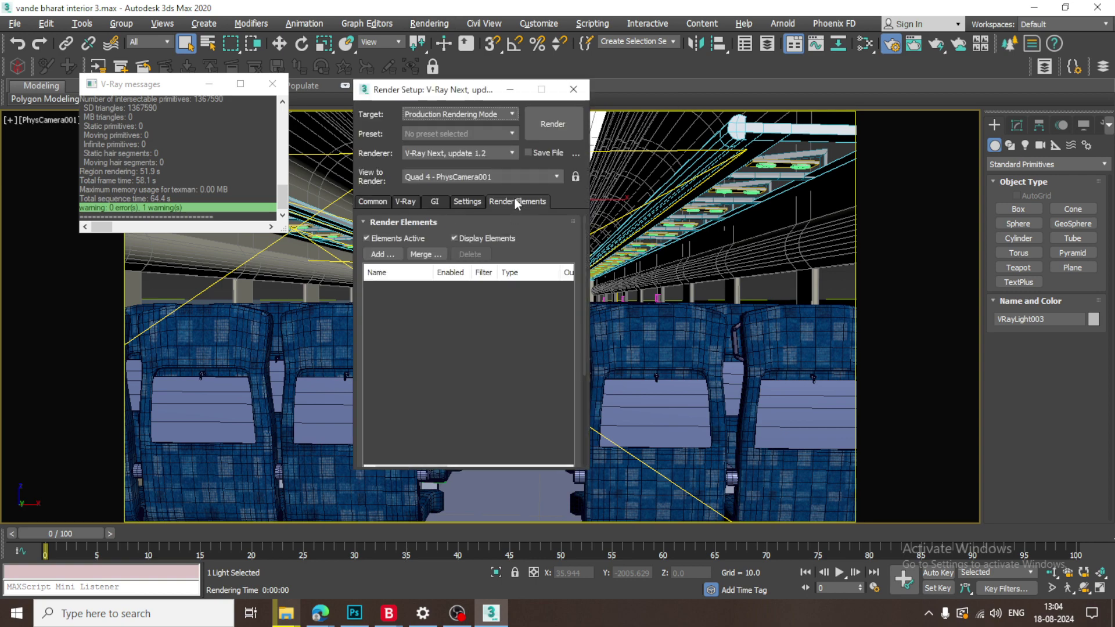
left_click(376, 256)
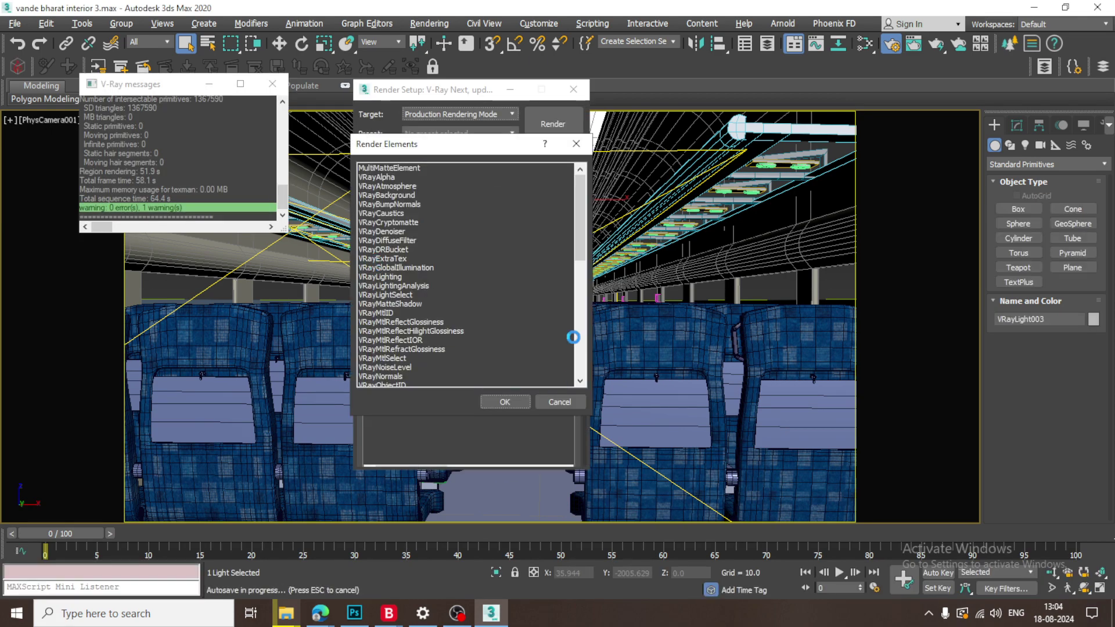
Pick VRayDiffuseFilter, VRayGlobalIllumination and VRayLighting in the elements picker
left_click(402, 243)
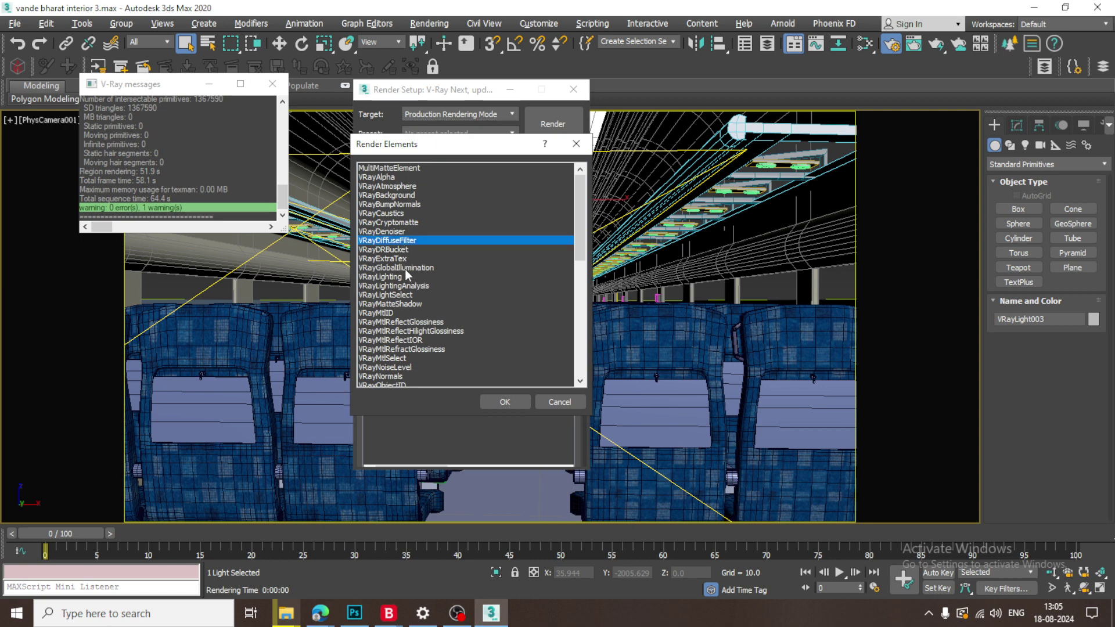
left_click(405, 268, "ctrl")
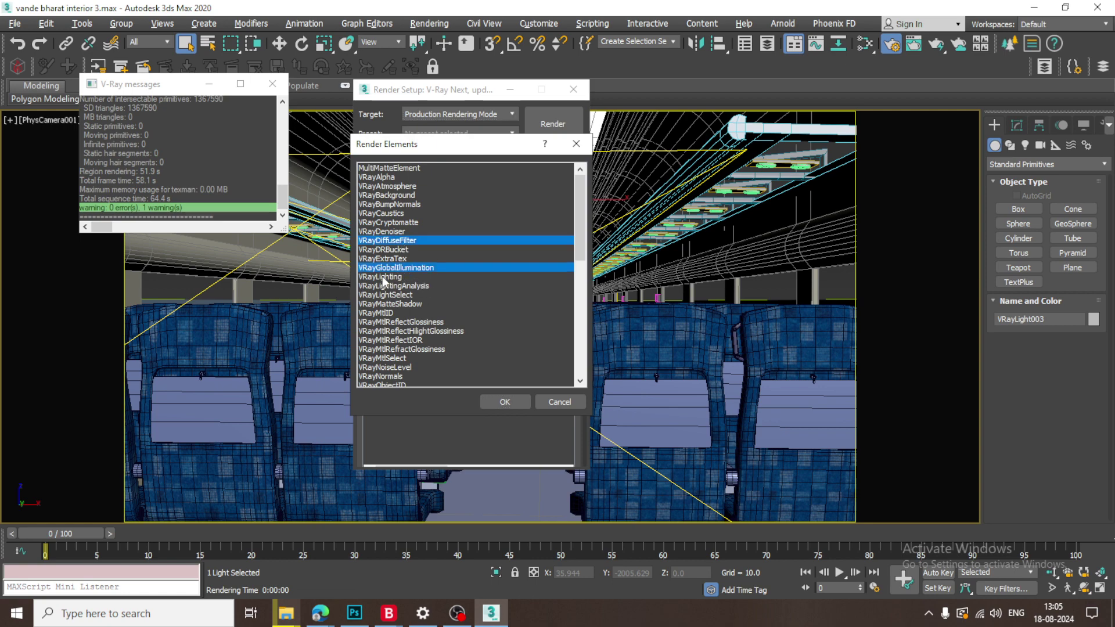
left_click(382, 276, "ctrl")
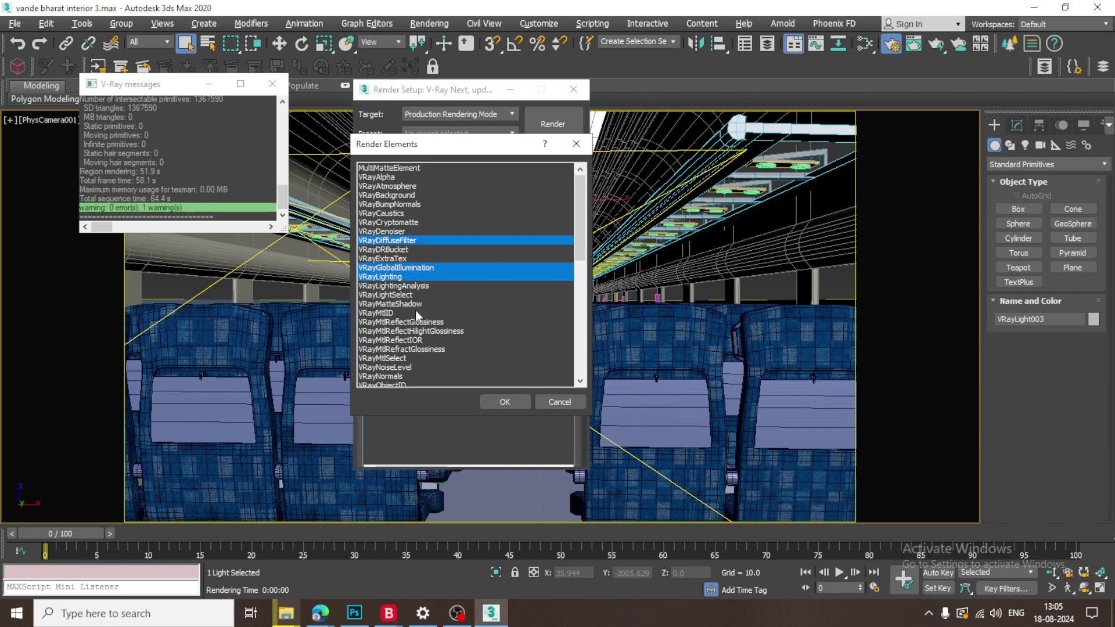
scroll(418, 323, "down", 4)
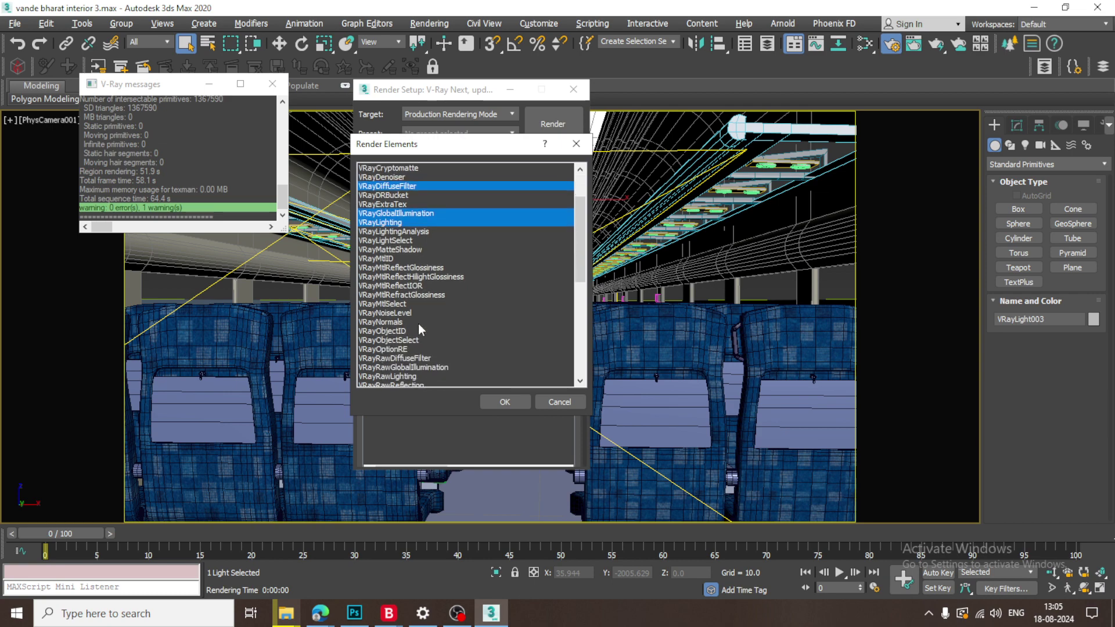
scroll(413, 326, "down", 4)
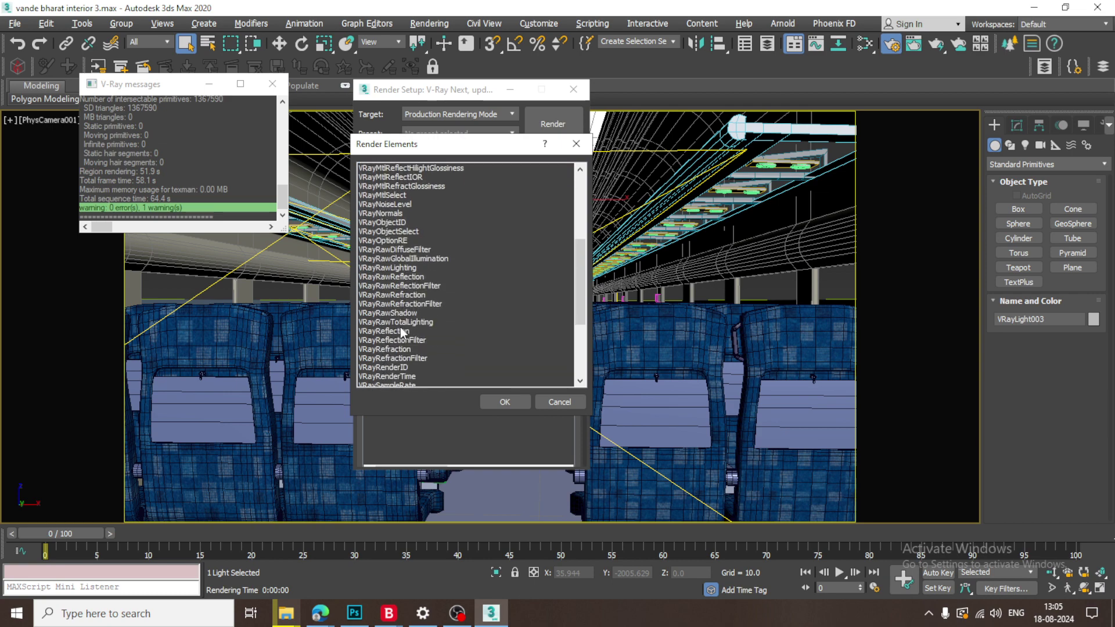
scroll(399, 325, "down", 1)
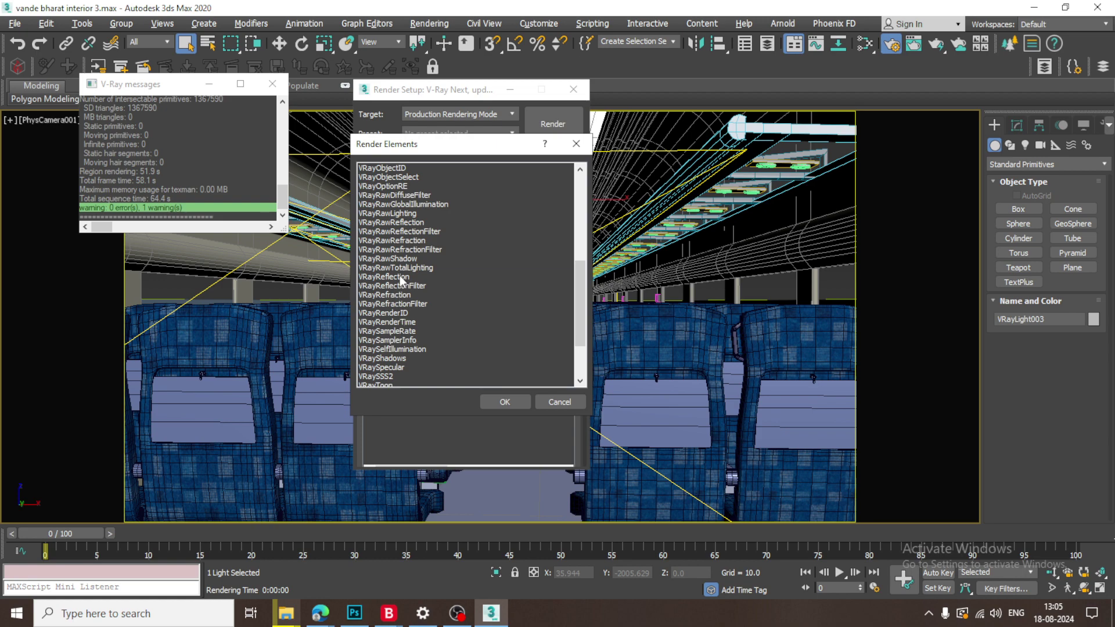
Also pick Reflection, Refraction, SelfIllumination, Shadows, Specular and ZDepth, and add all nine
left_click(400, 276)
left_click(398, 295, "ctrl")
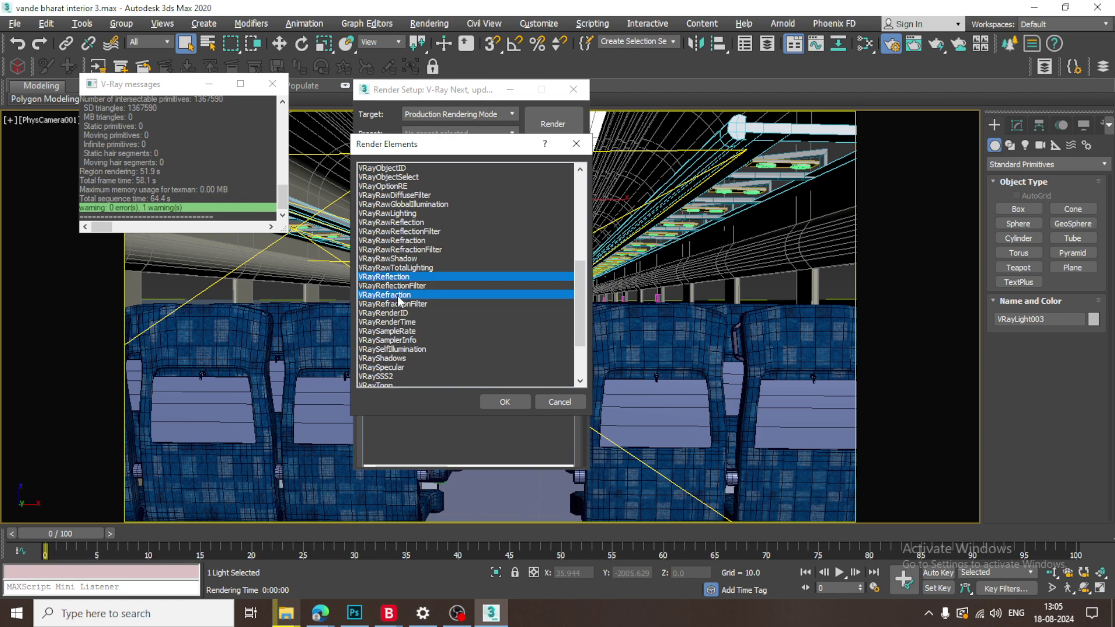
left_click(419, 349, "ctrl")
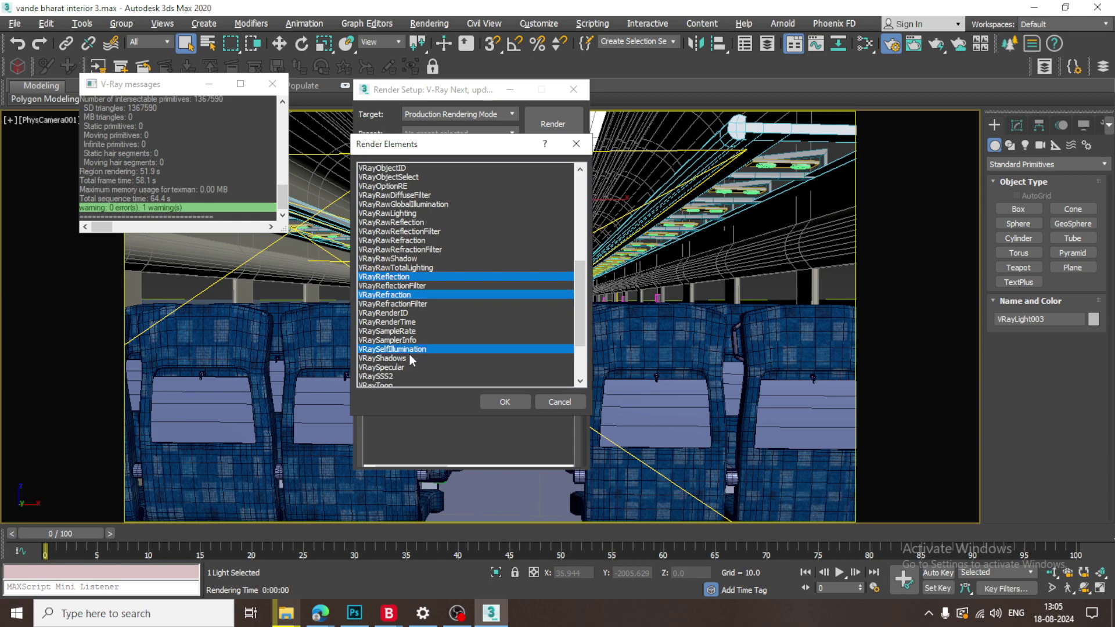
left_click(408, 358, "ctrl")
left_click(406, 367, "ctrl")
scroll(412, 355, "down", 1)
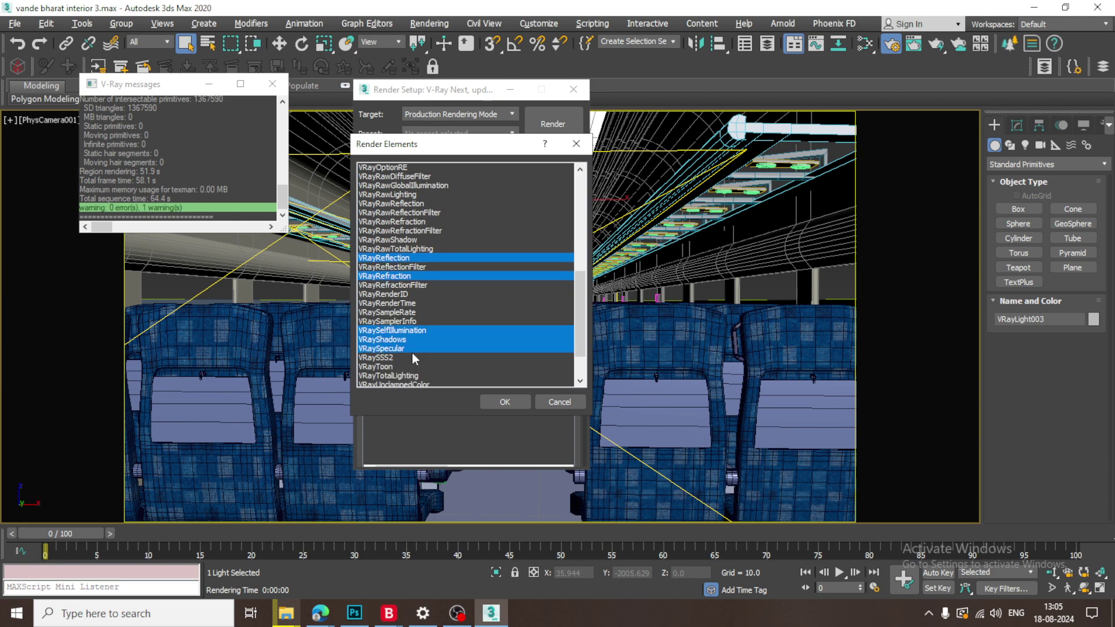
scroll(412, 353, "down", 3)
left_click(396, 360, "ctrl")
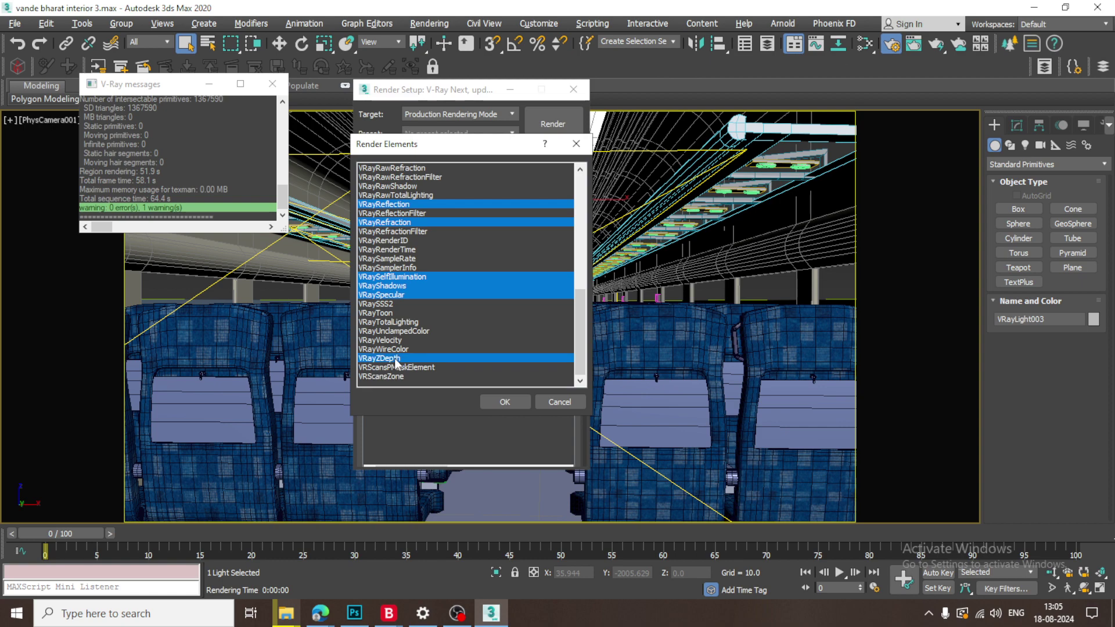
scroll(486, 315, "up", 8)
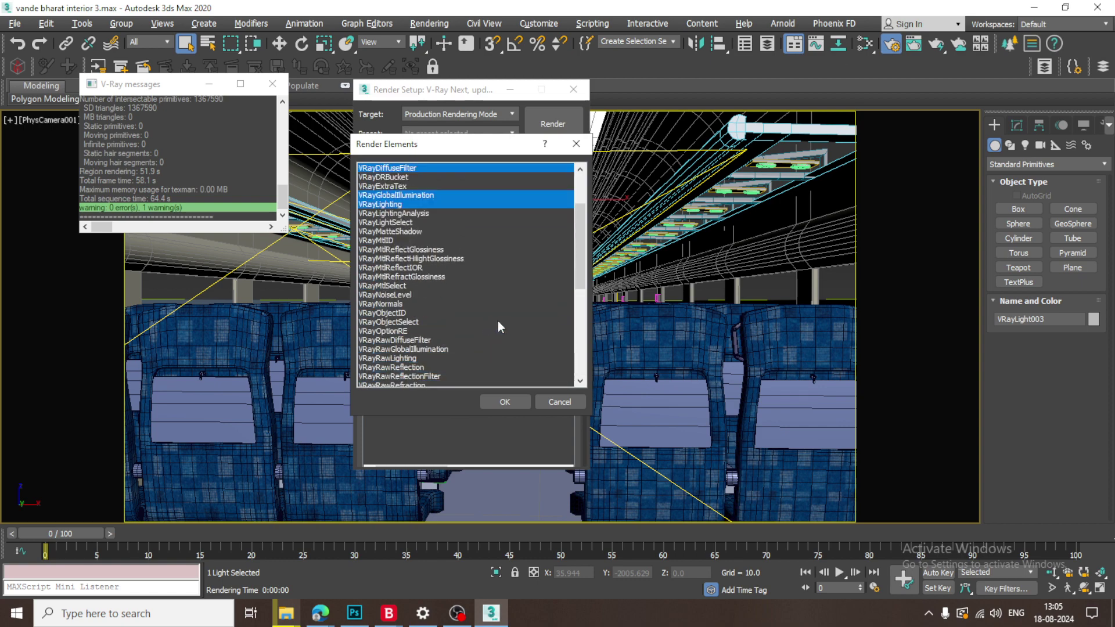
scroll(508, 331, "down", 5)
left_click(505, 402)
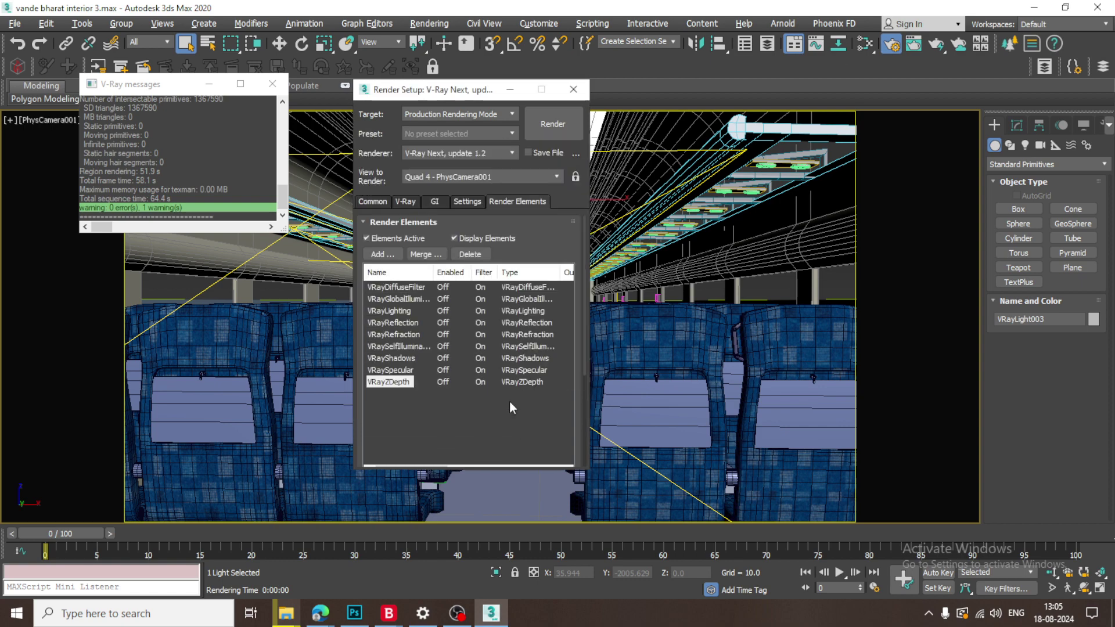
Browse the render elements picker again and close it without adding more
left_click(381, 255)
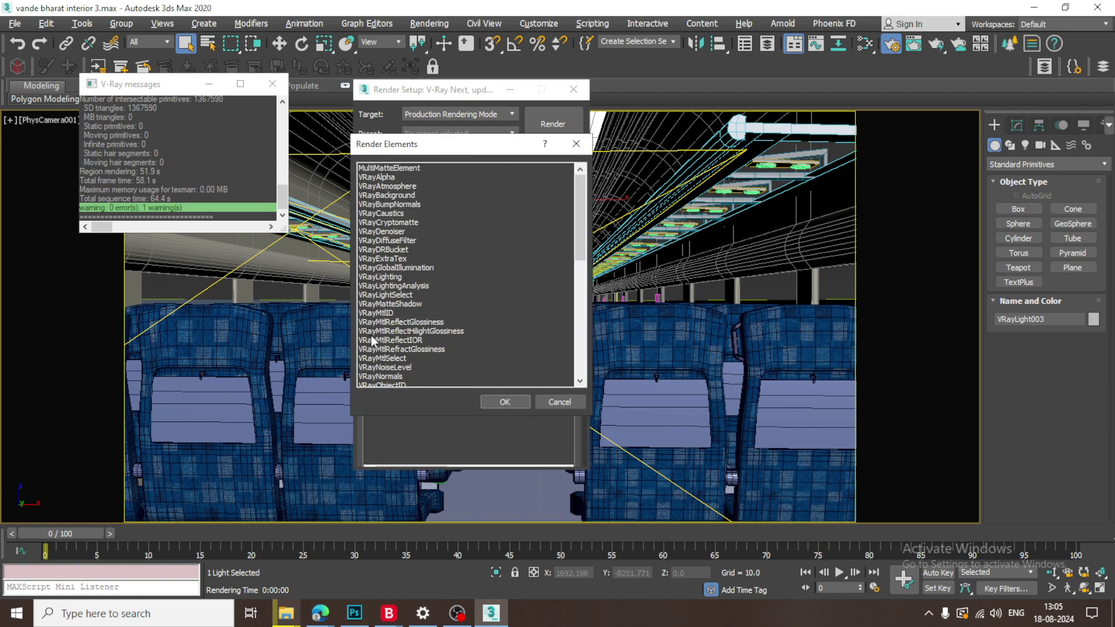
scroll(371, 340, "down", 5)
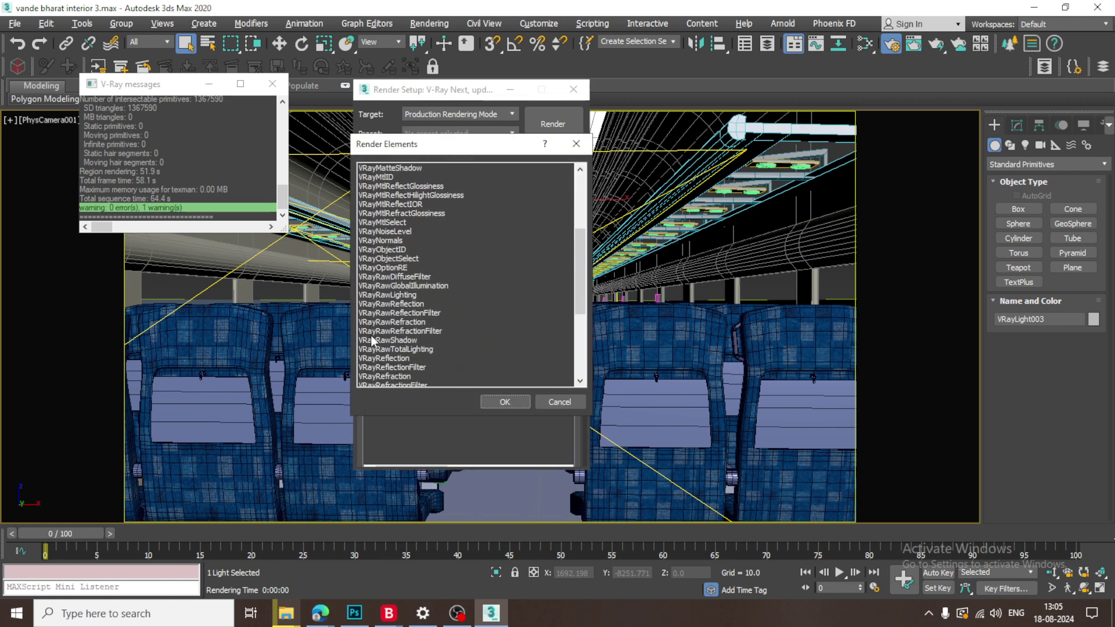
scroll(372, 339, "down", 5)
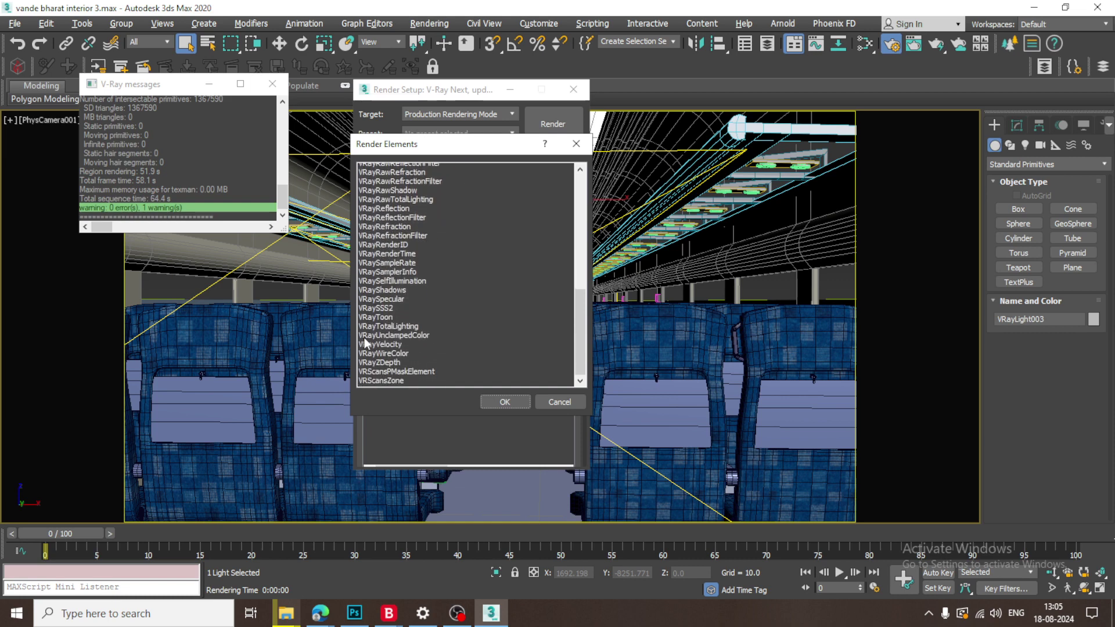
scroll(365, 341, "down", 1)
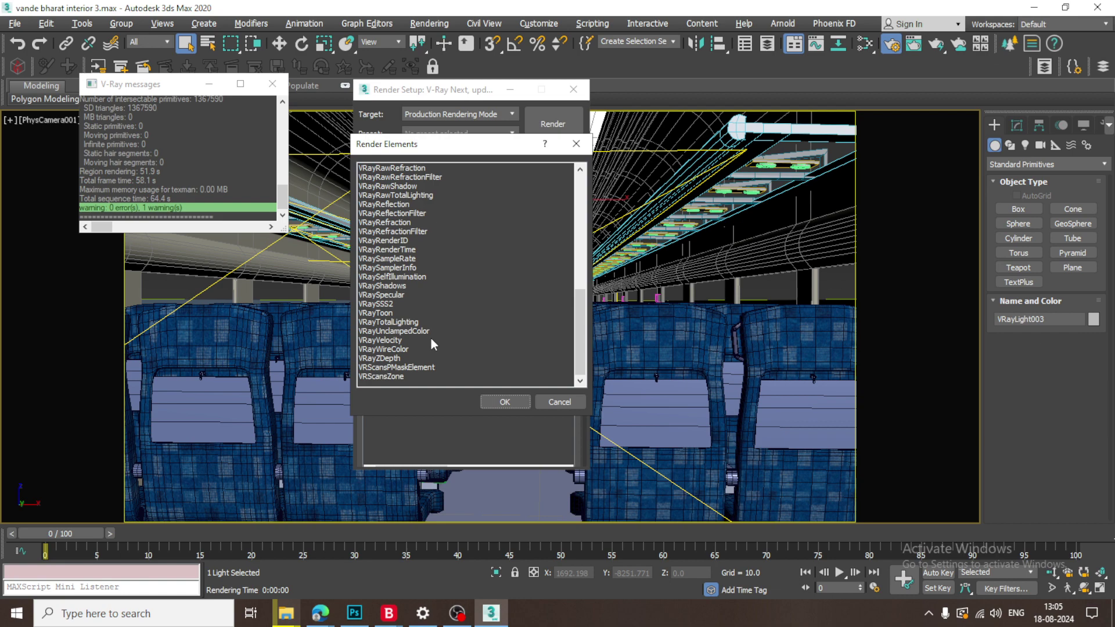
scroll(429, 338, "up", 9)
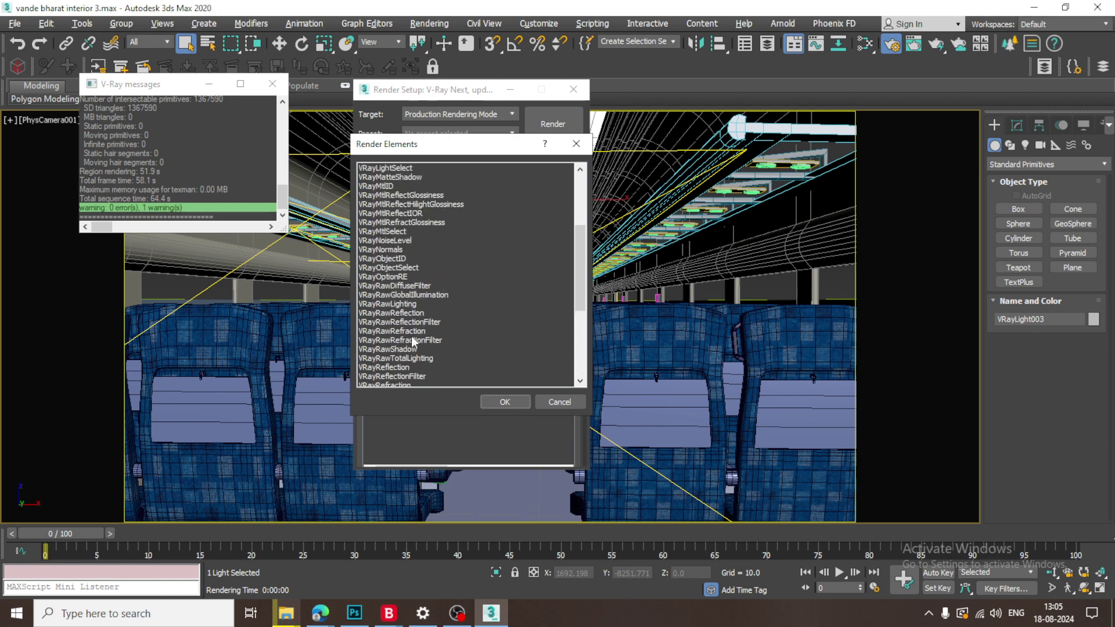
scroll(409, 335, "up", 1)
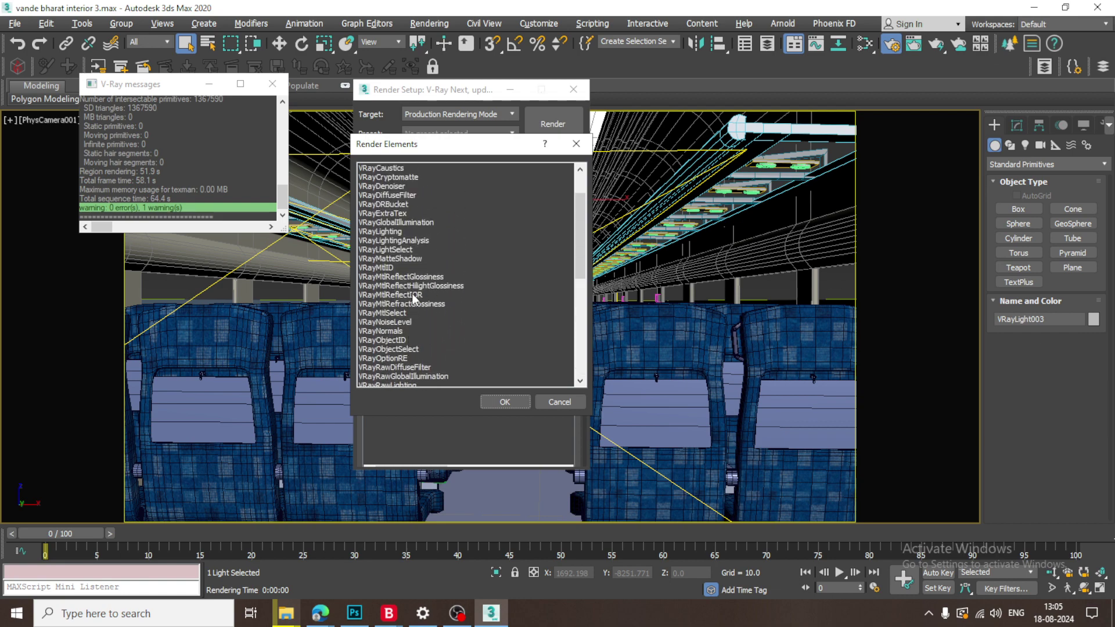
scroll(414, 298, "up", 2)
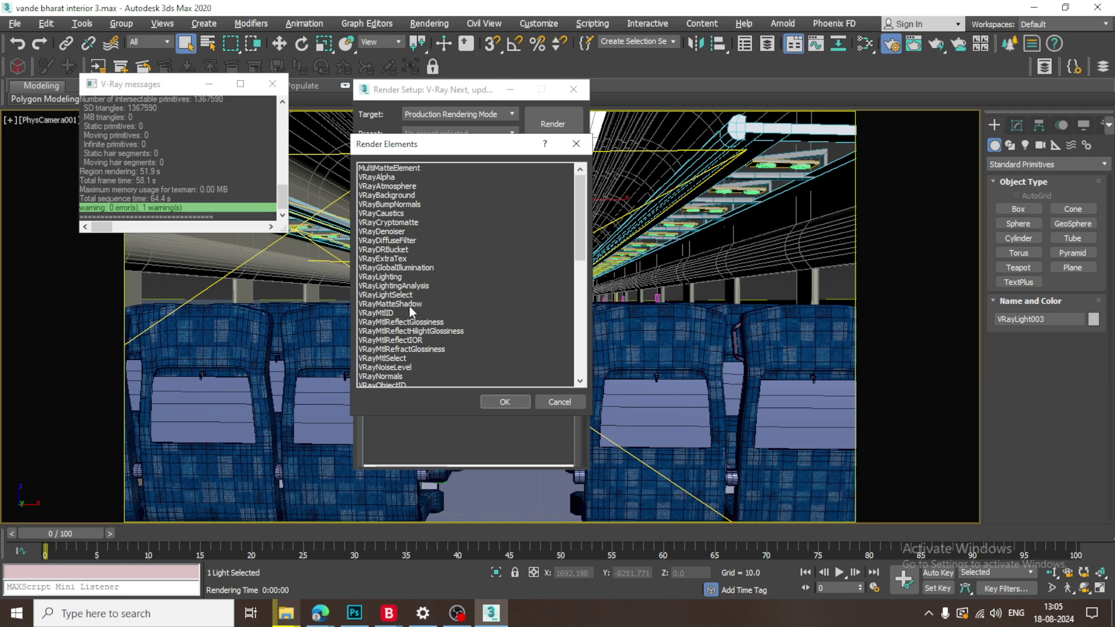
scroll(409, 305, "down", 2)
scroll(407, 309, "down", 4)
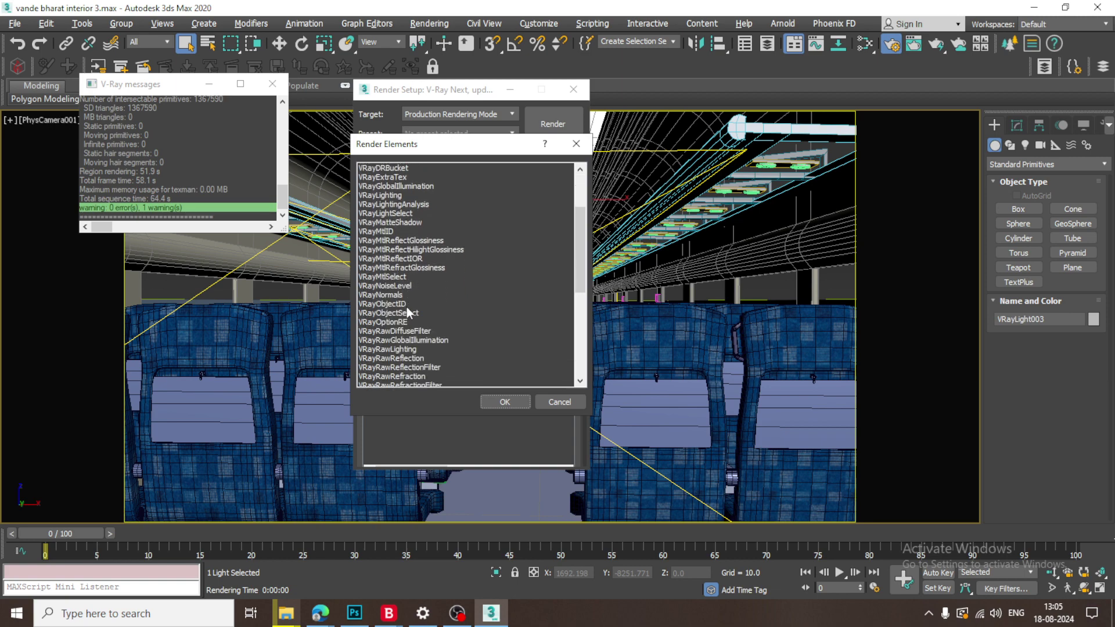
scroll(408, 312, "down", 4)
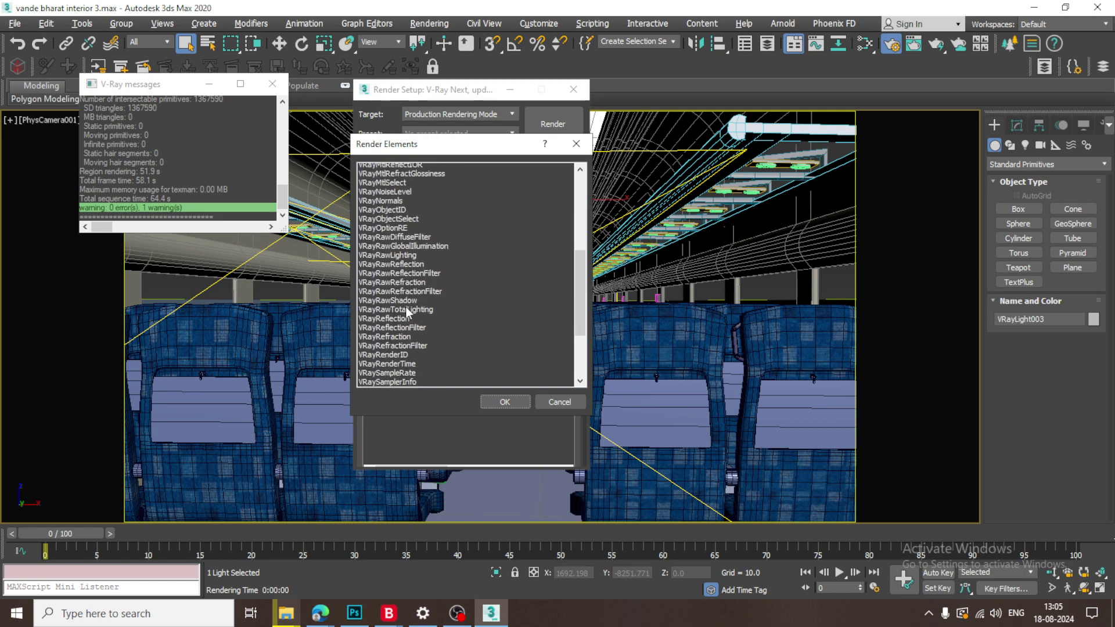
scroll(405, 307, "down", 2)
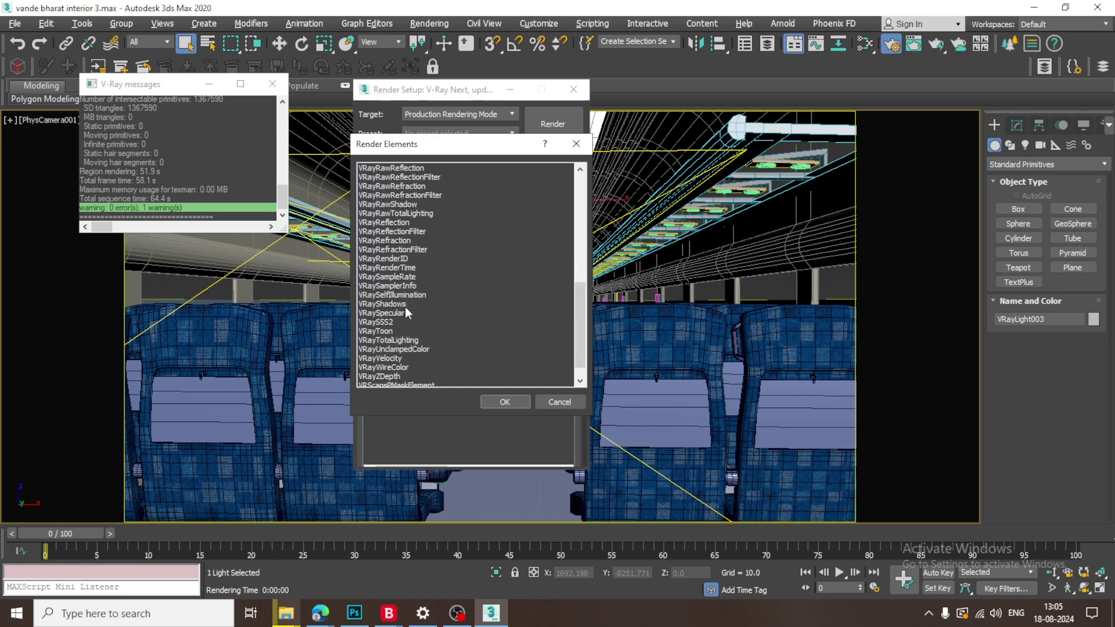
left_click(498, 403)
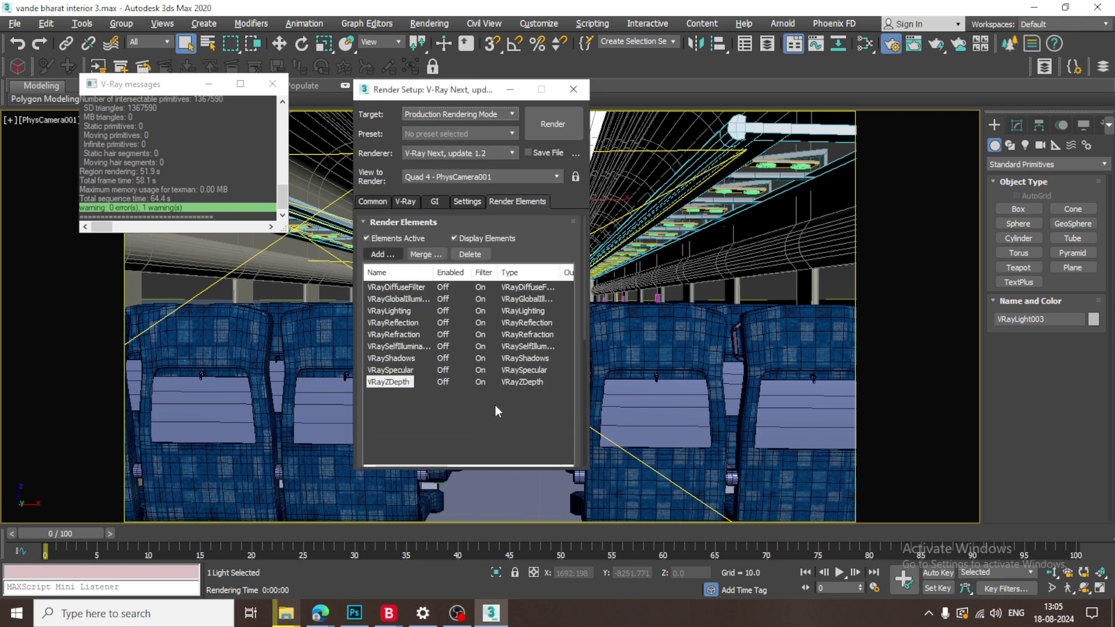
In the V-Ray tab's Global DMC settings, set Max subdivs to 50
left_click(383, 201)
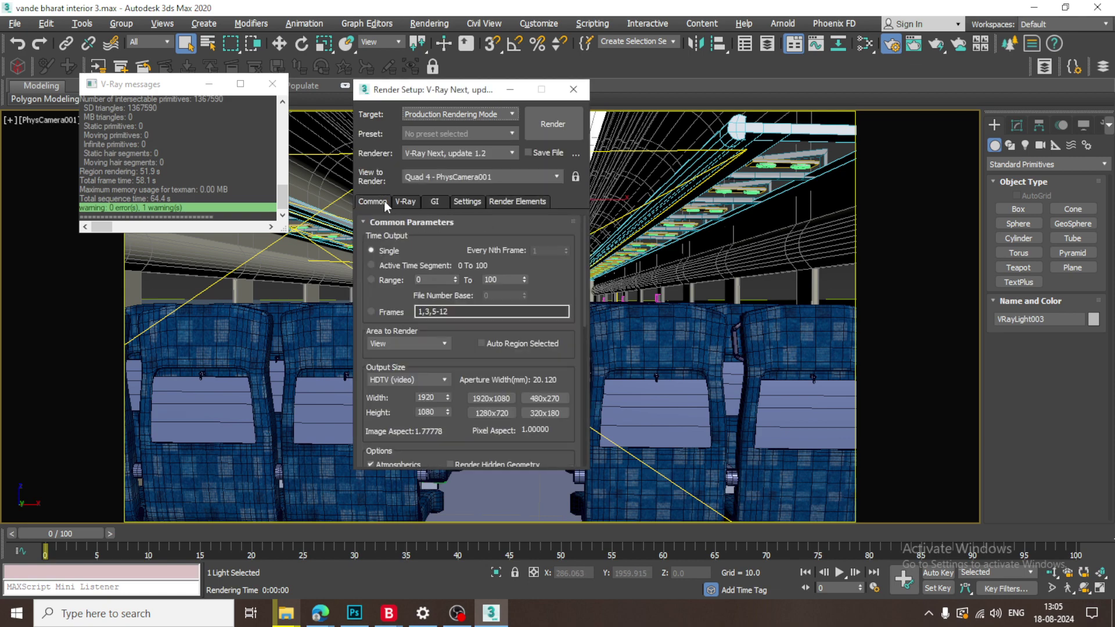
left_click(397, 200)
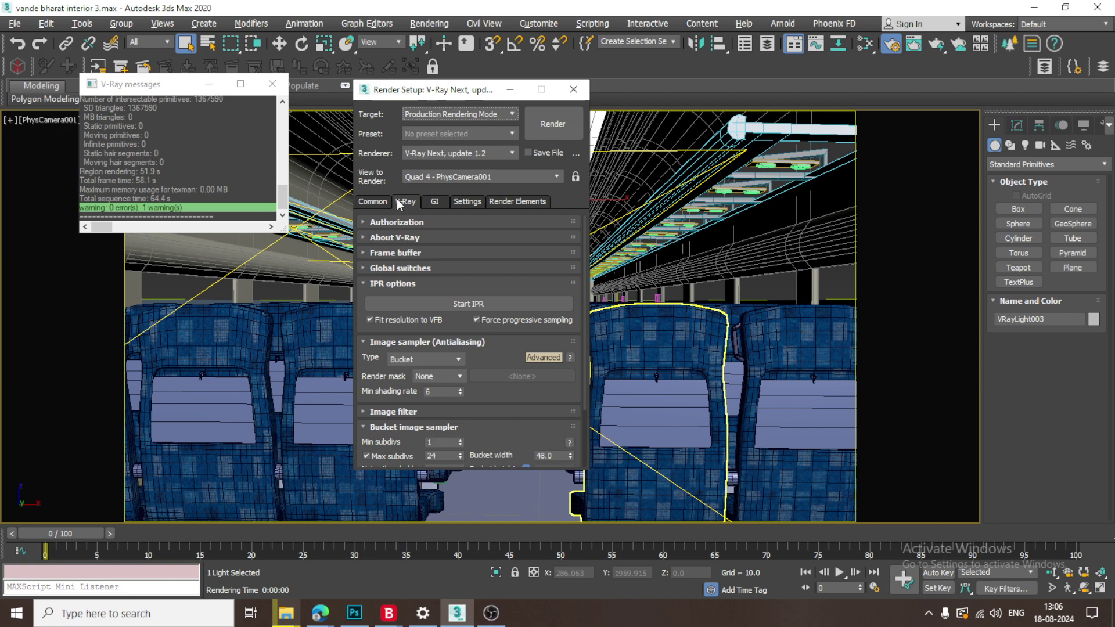
left_click(421, 412)
left_click_drag(445, 394, 446, 239)
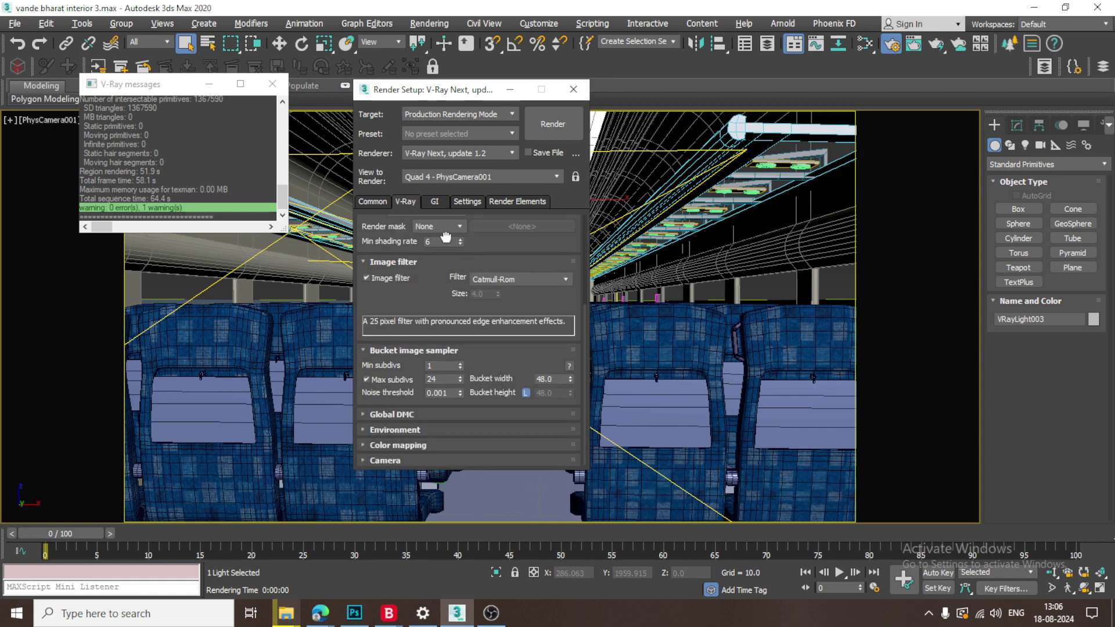
left_click(423, 413)
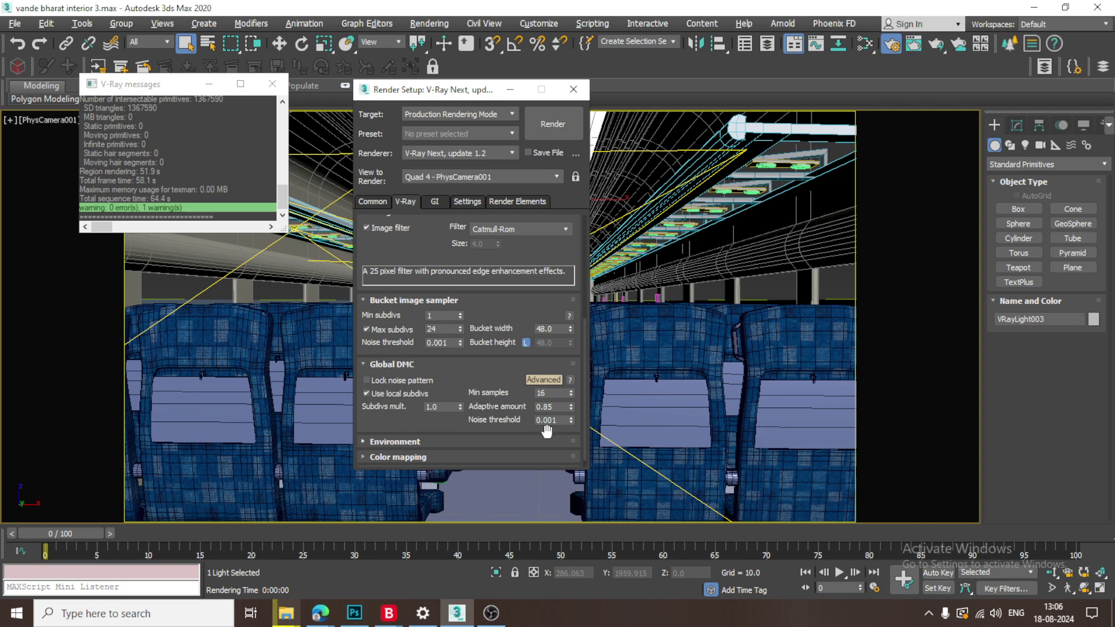
double_click(444, 316)
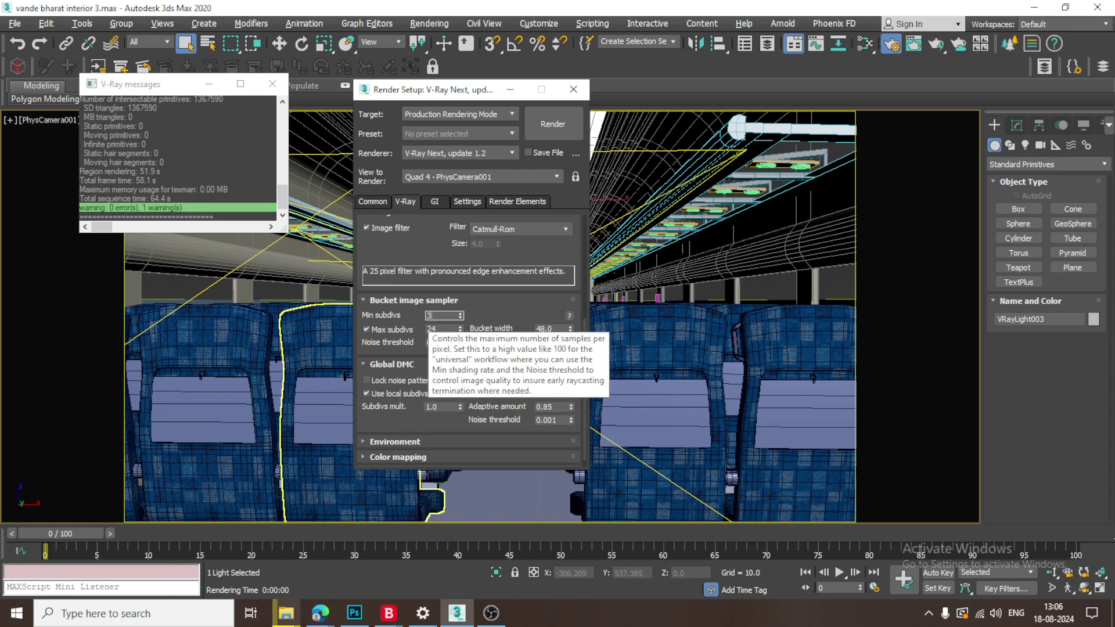
key("Tab")
type("50")
key("Return")
Enable Sub-pixel mapping in the Advanced Color mapping options, then go to the GI tab
left_click(395, 444)
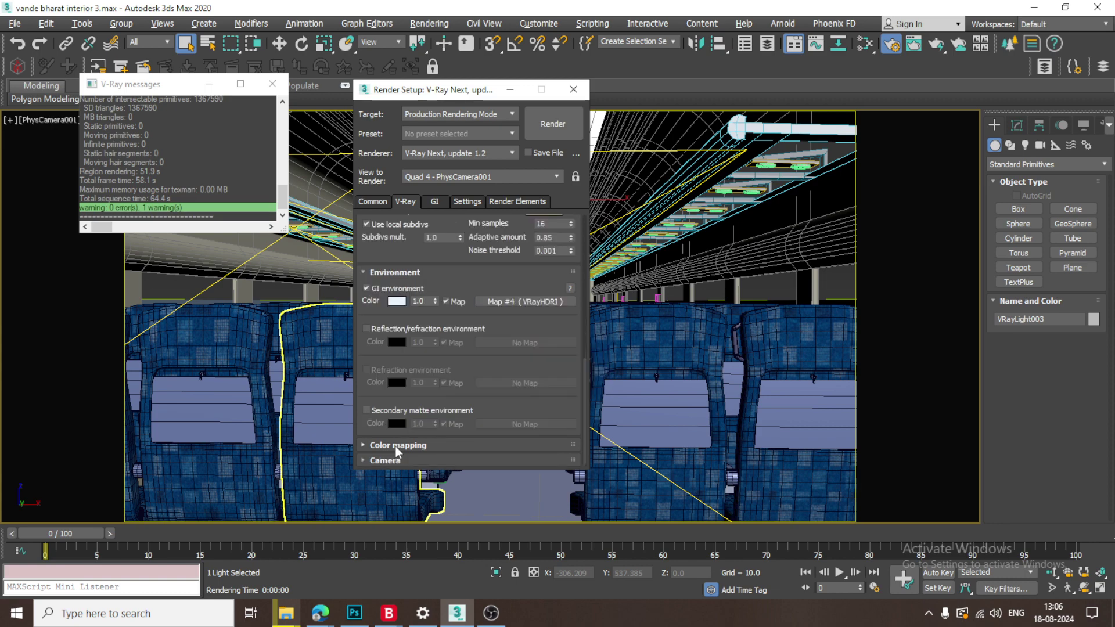
left_click(400, 446)
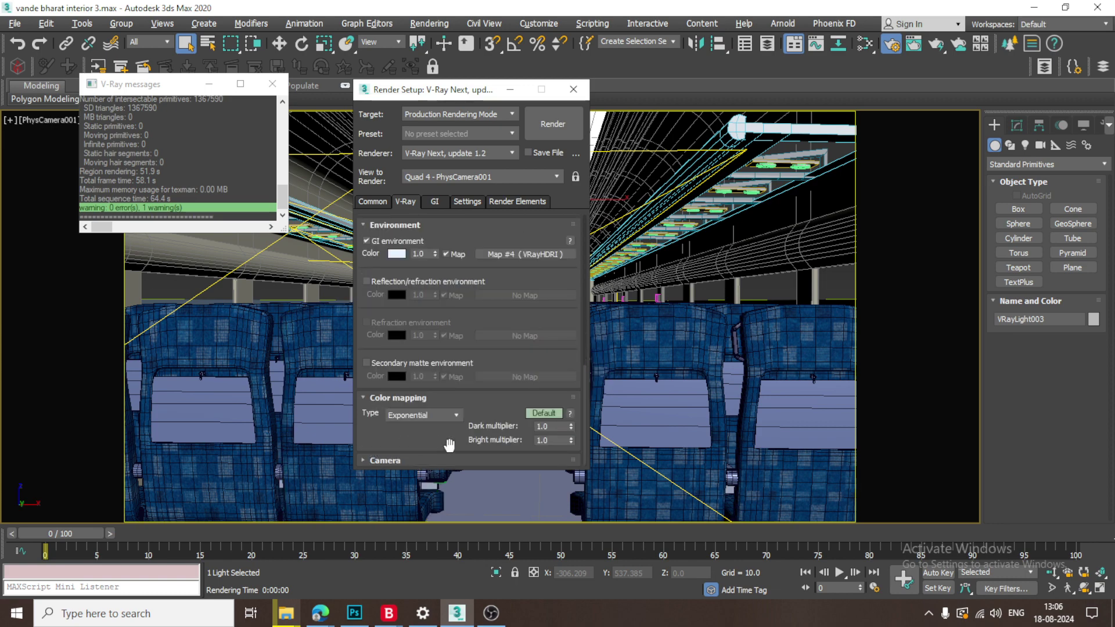
left_click(556, 412)
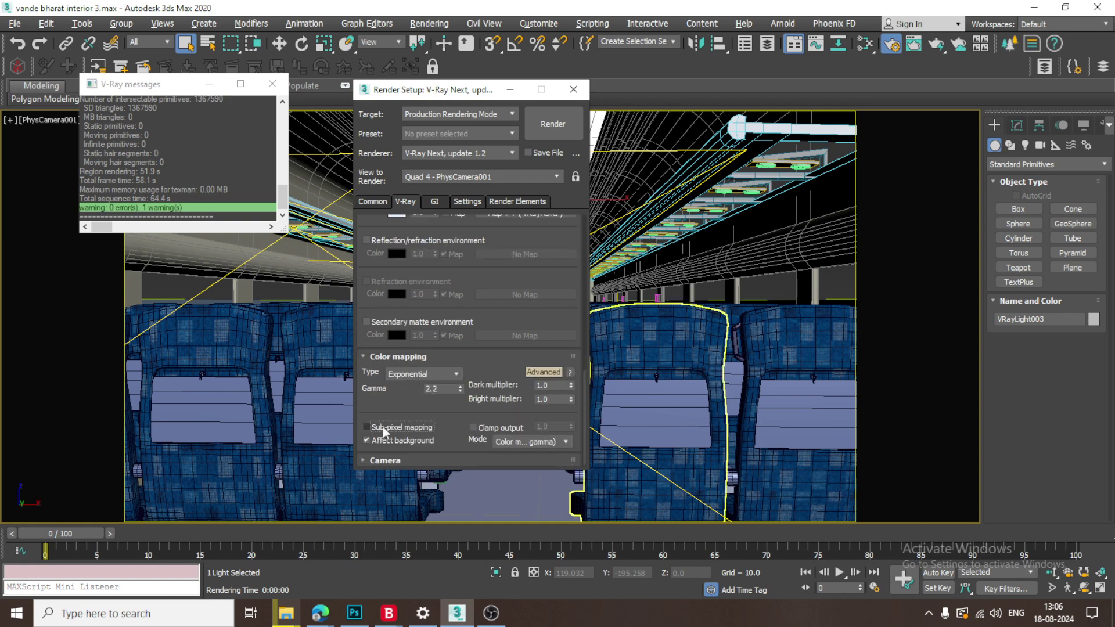
left_click(385, 428)
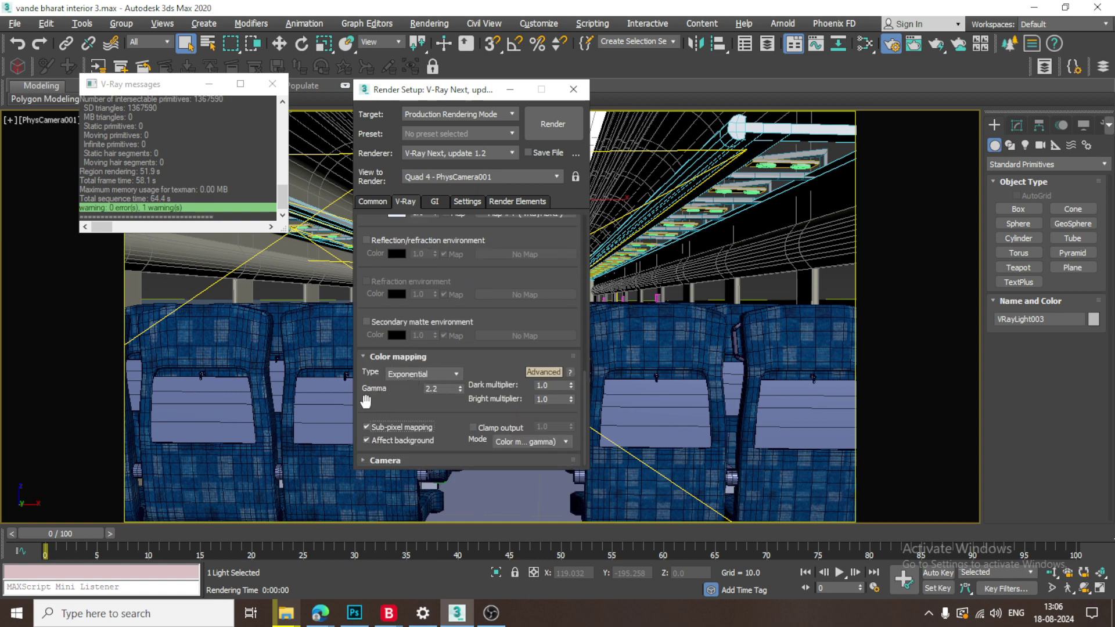
left_click(433, 202)
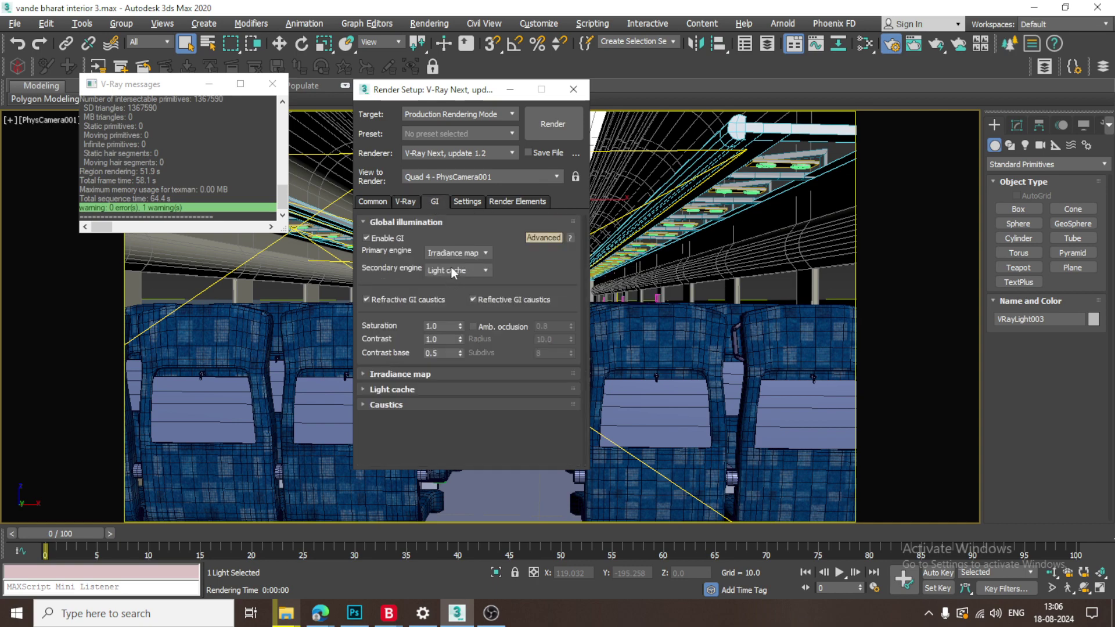
Review the Irradiance map and Light cache rollouts, and show Advanced System settings
left_click(407, 375)
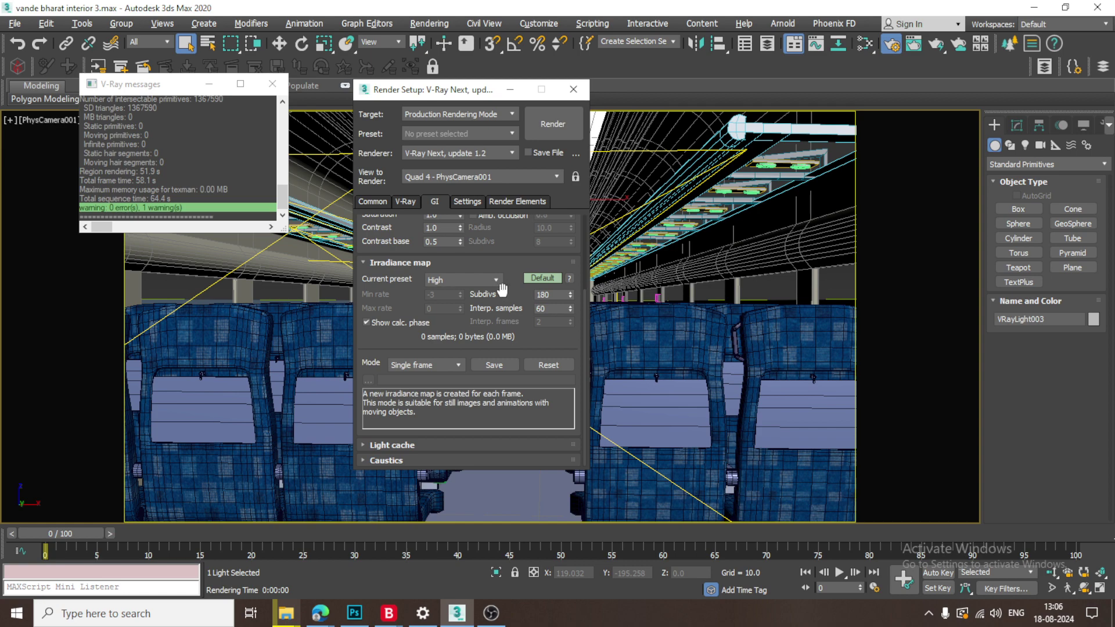
left_click(407, 444)
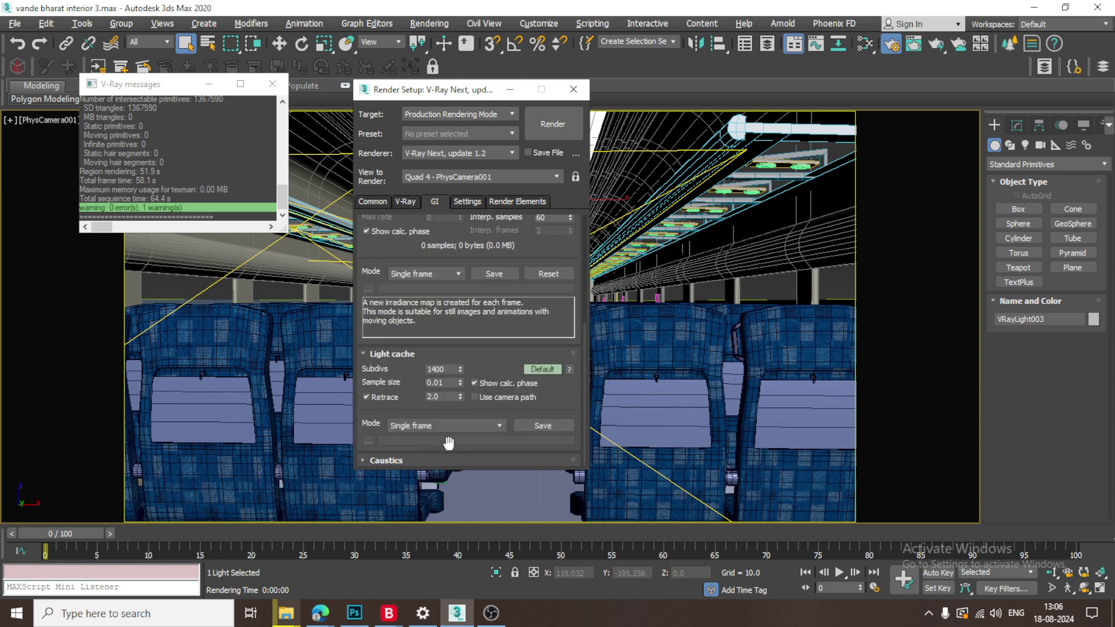
left_click(465, 203)
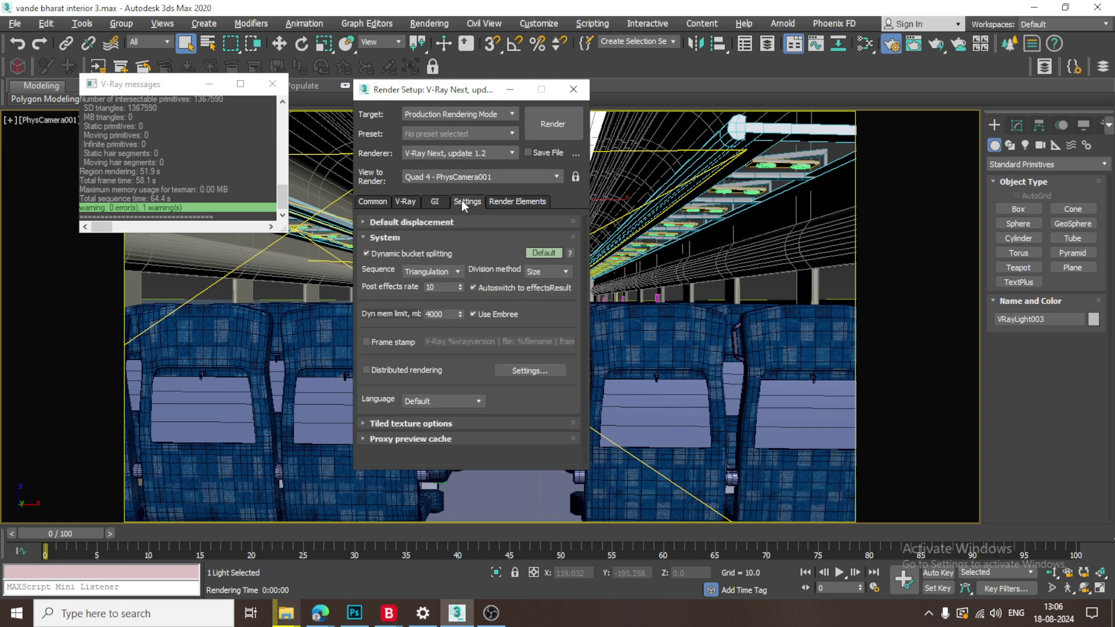
left_click(547, 251)
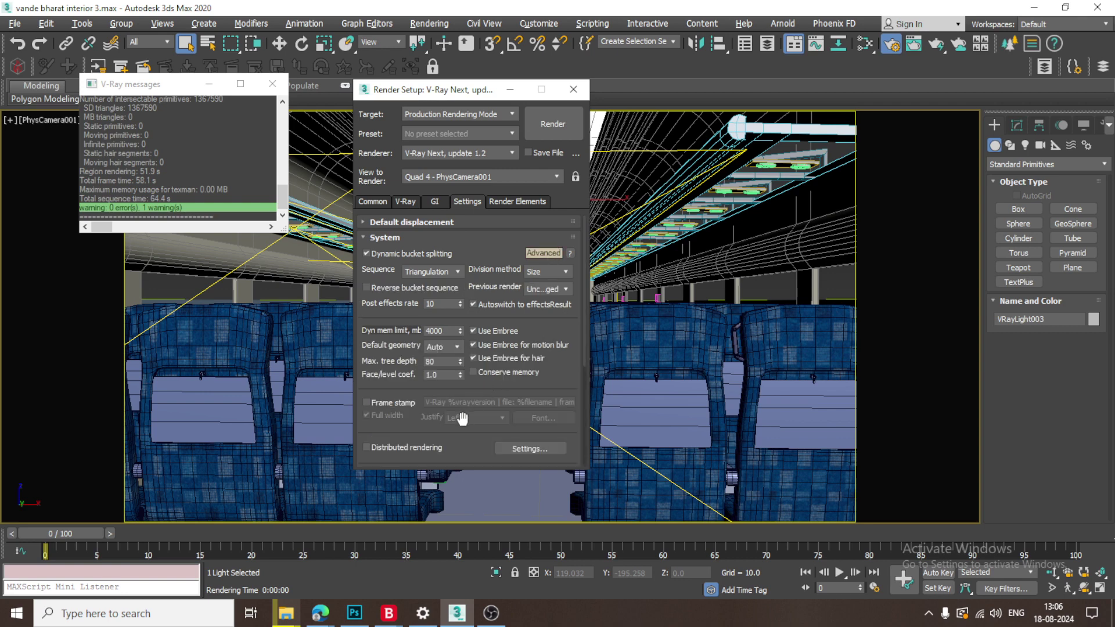
scroll(462, 418, "down", 5)
scroll(462, 418, "up", 5)
Return to the V-Ray tab and minimize Render Setup
left_click(407, 203)
scroll(458, 406, "up", 3)
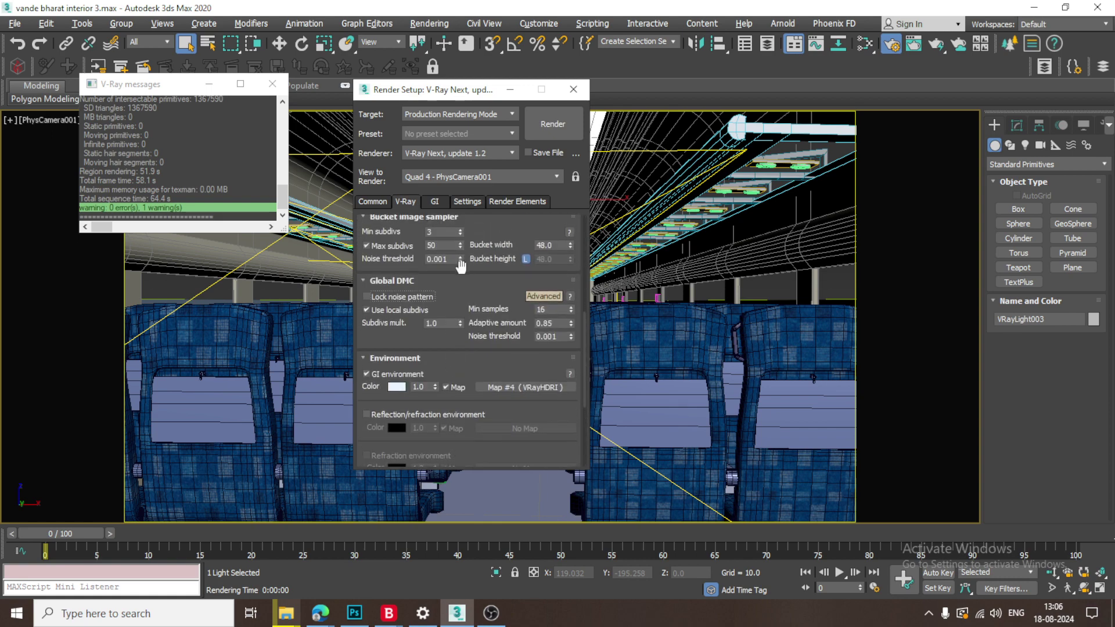
scroll(461, 266, "up", 5)
left_click(510, 88)
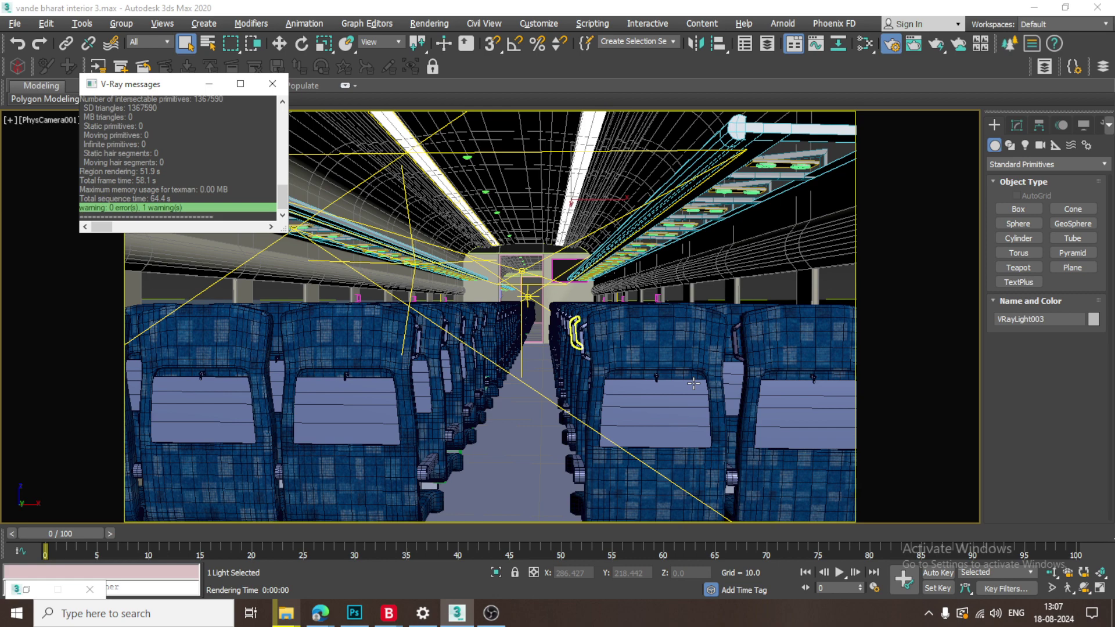
Select the Line002 object in the camera viewport
left_click(616, 375)
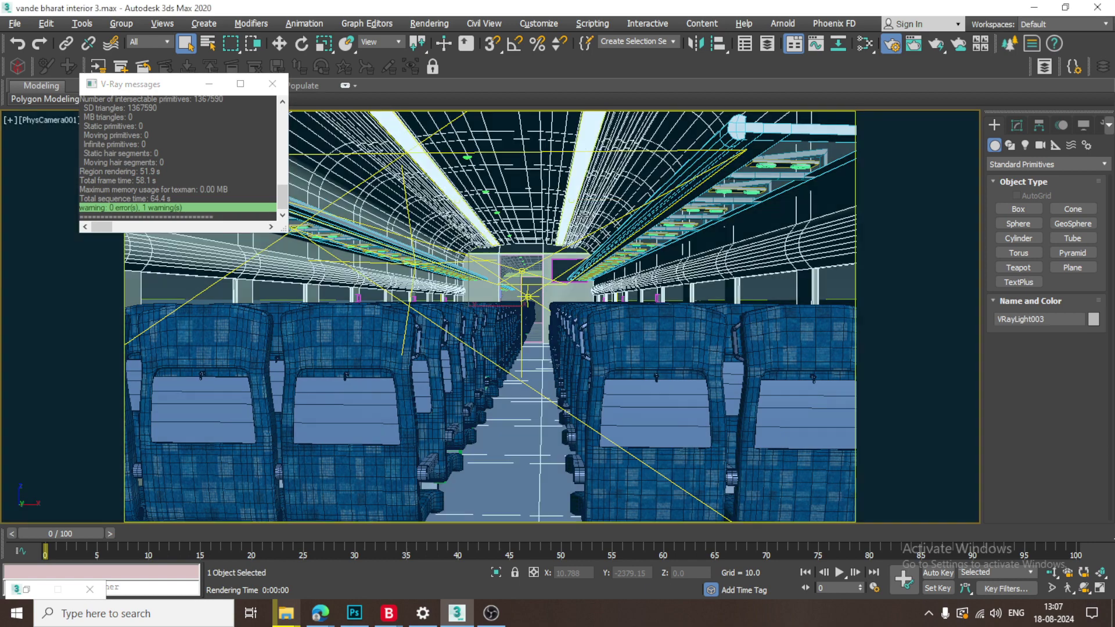
Open the Slate Material Editor with M and move it up and to the right
key("m")
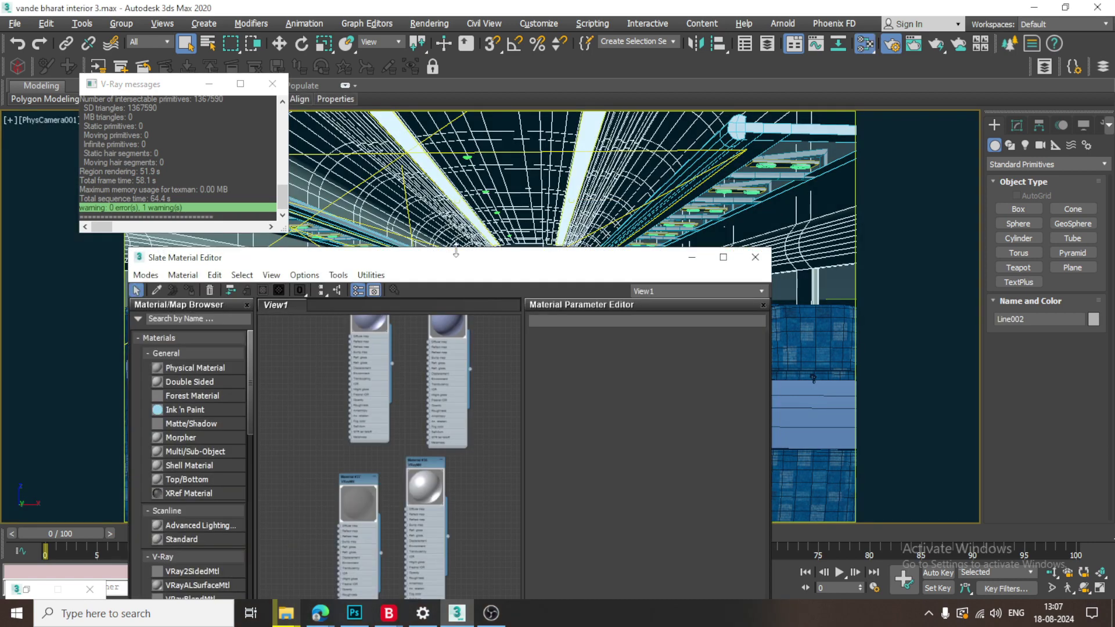
left_click_drag(495, 265, 588, 123)
scroll(522, 377, "down", 5)
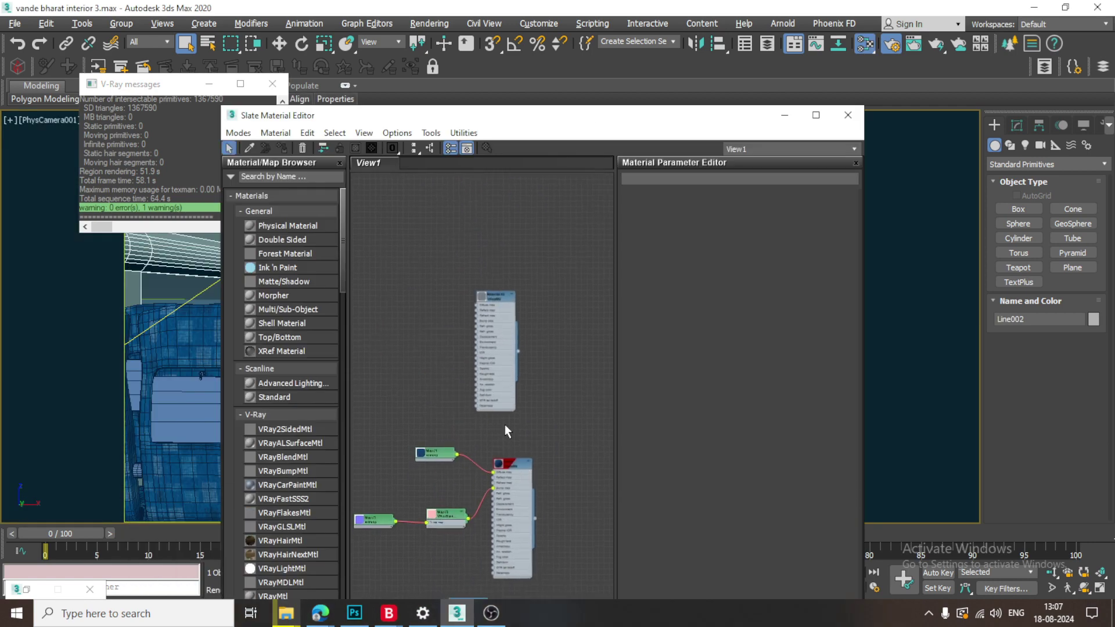
scroll(504, 447, "up", 2)
Enter a new reflection subdivs value for the seats material
left_click(511, 479)
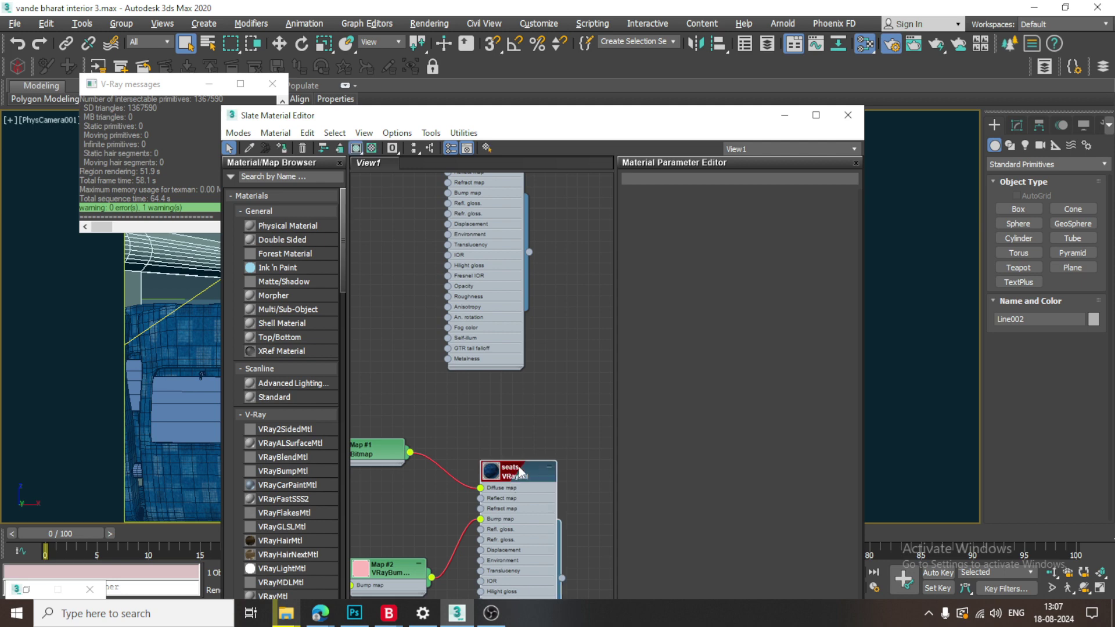
double_click(520, 473)
double_click(821, 306)
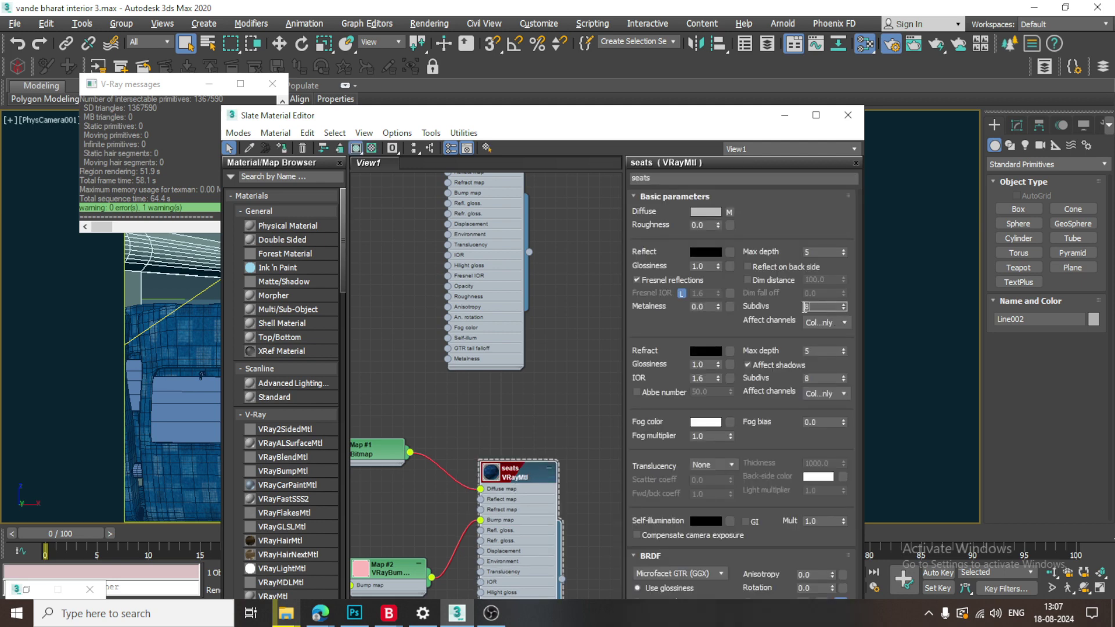
type("316")
Set reflection subdivs to 16 on the aluminium material and Material #36
scroll(543, 316, "down", 5)
double_click(420, 264)
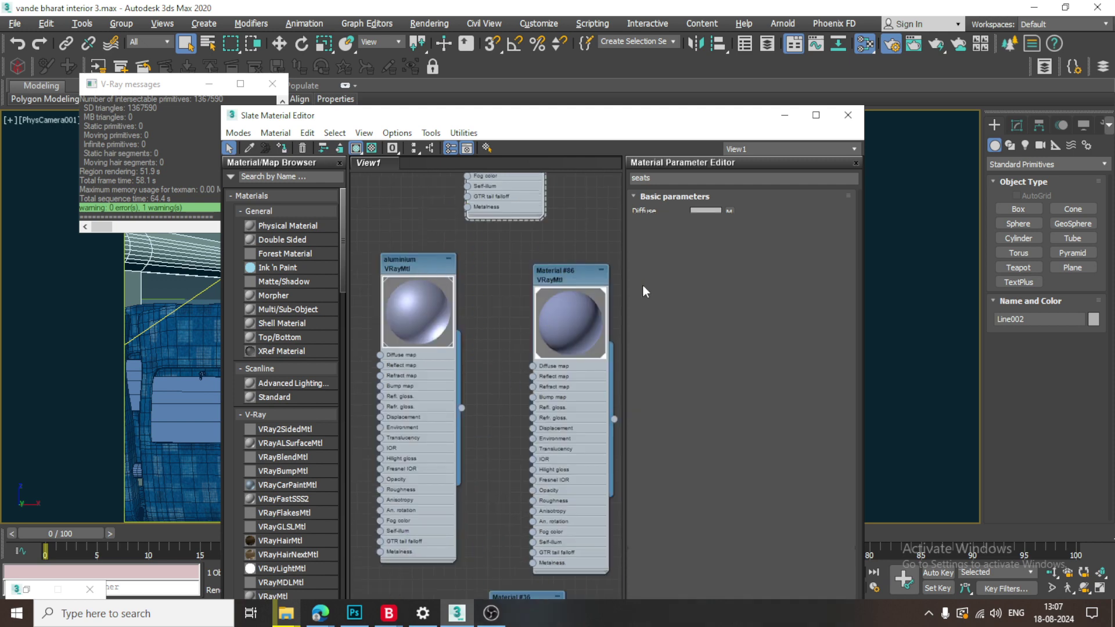
double_click(823, 306)
type("16")
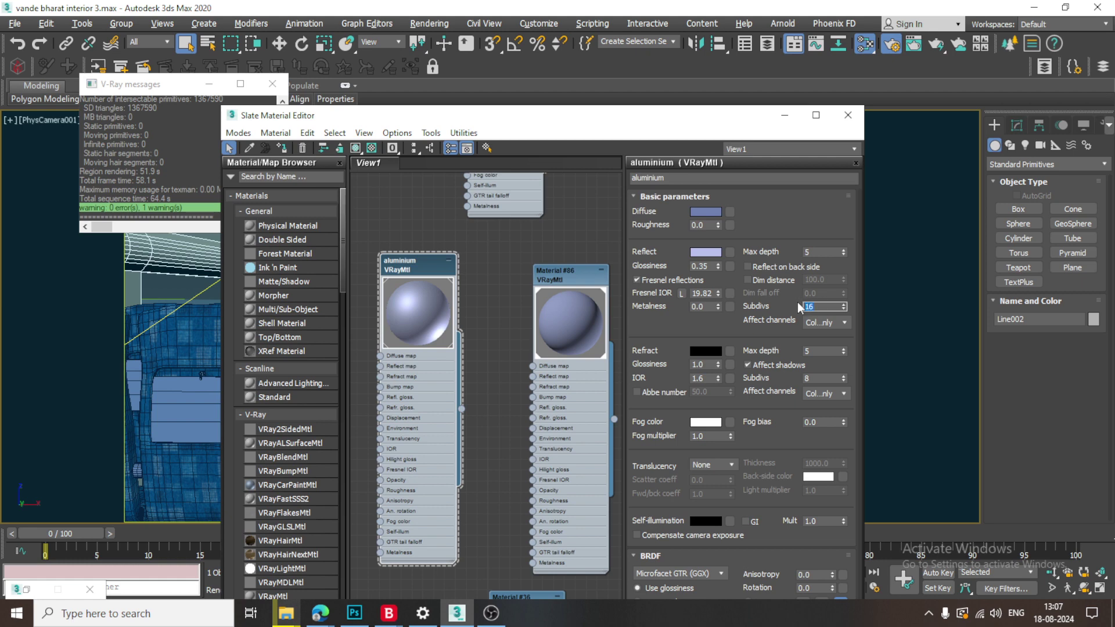
scroll(493, 393, "down", 4)
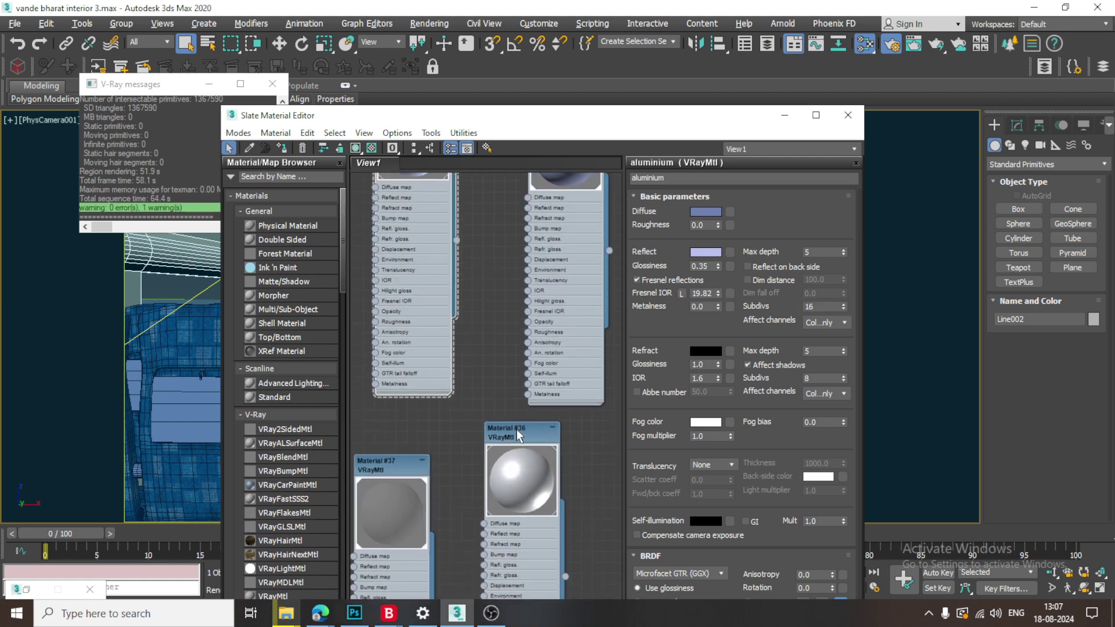
double_click(501, 454)
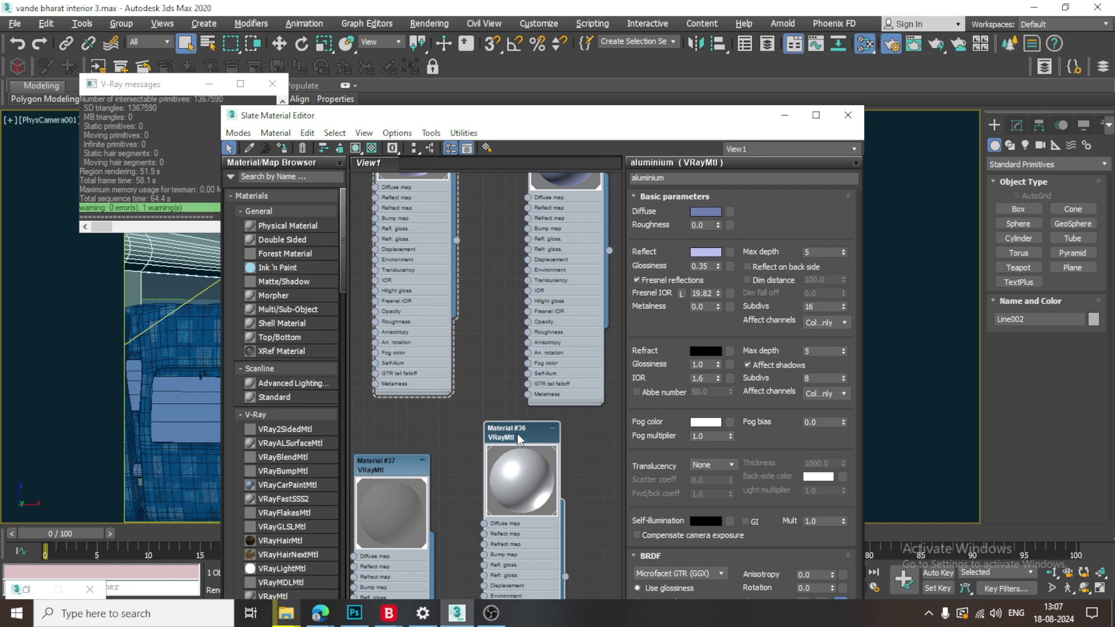
double_click(823, 306)
type("16")
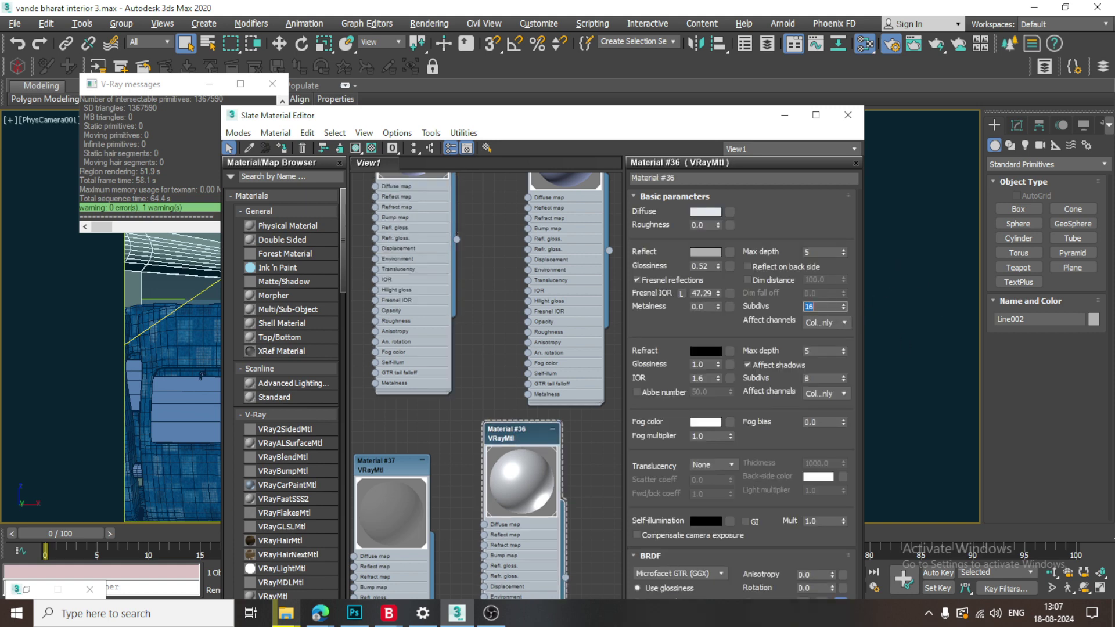
Set Material #86's reflection subdivs to 16
middle_click_drag(522, 487, 501, 427)
double_click(583, 271)
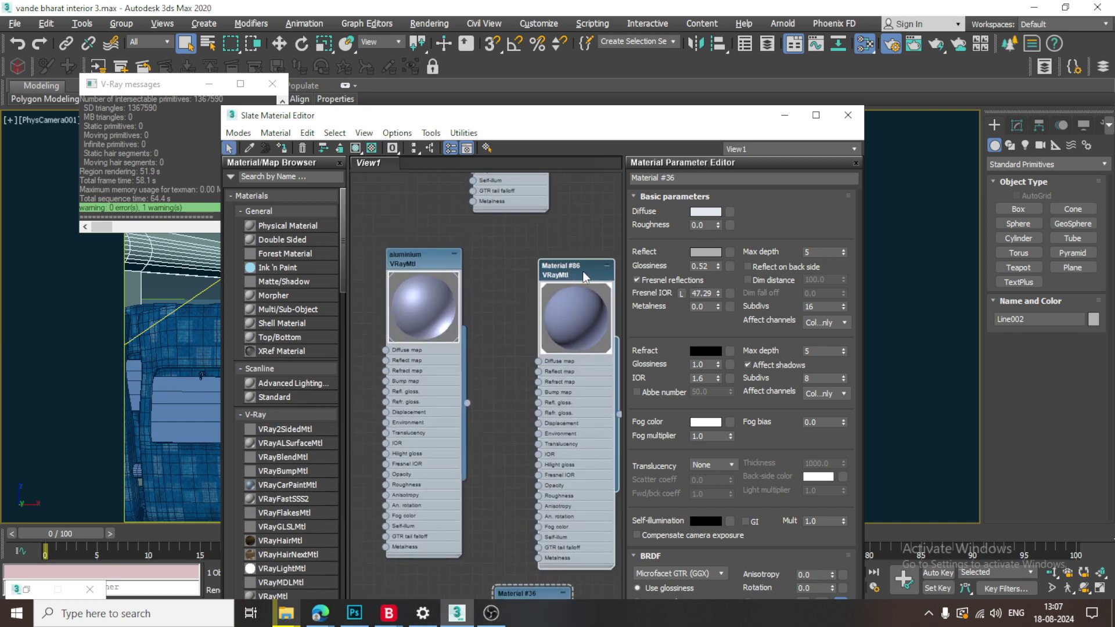
double_click(824, 303)
type("16")
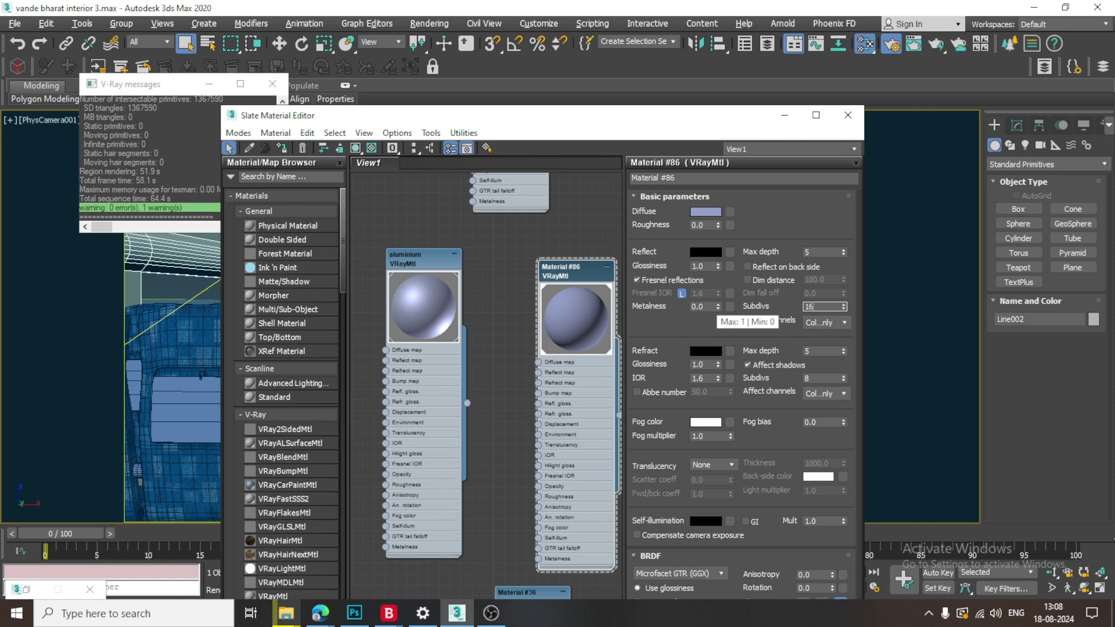
key("Return")
Open Material #60, then set Material #73's reflection subdivs to 16
middle_click_drag(511, 528, 427, 258)
middle_click_drag(468, 572, 458, 438)
double_click(447, 415)
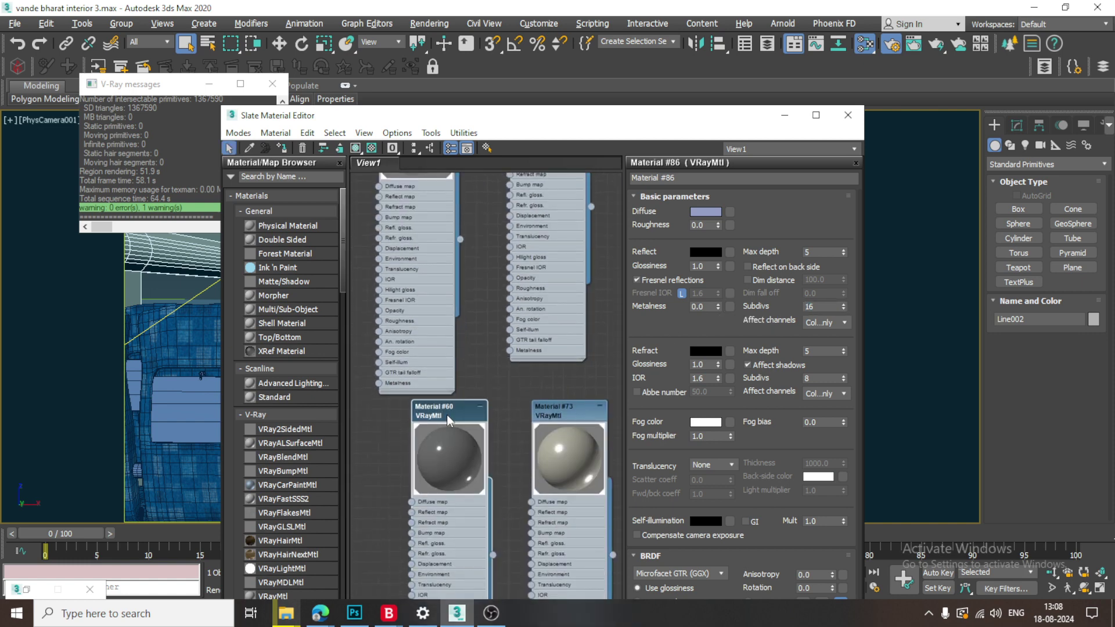
left_click(818, 303)
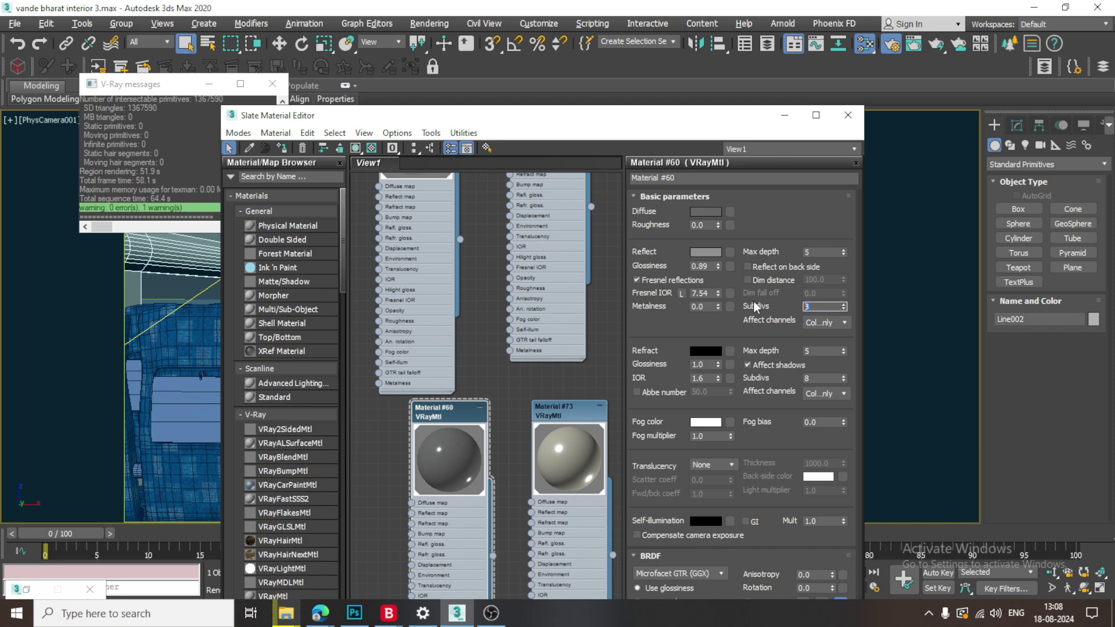
double_click(565, 401)
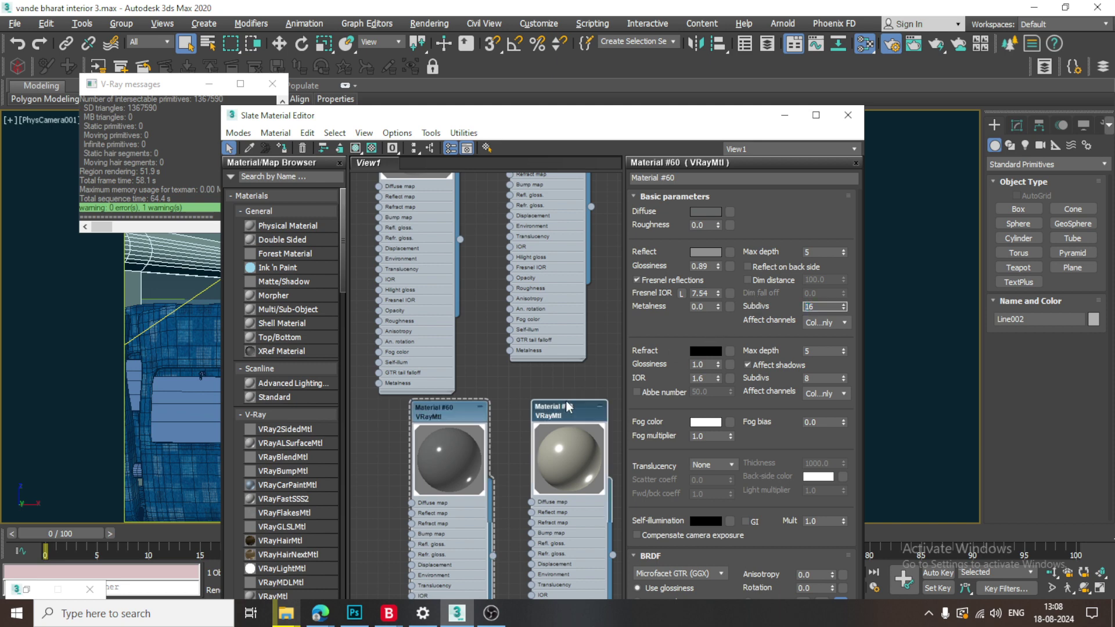
double_click(802, 305)
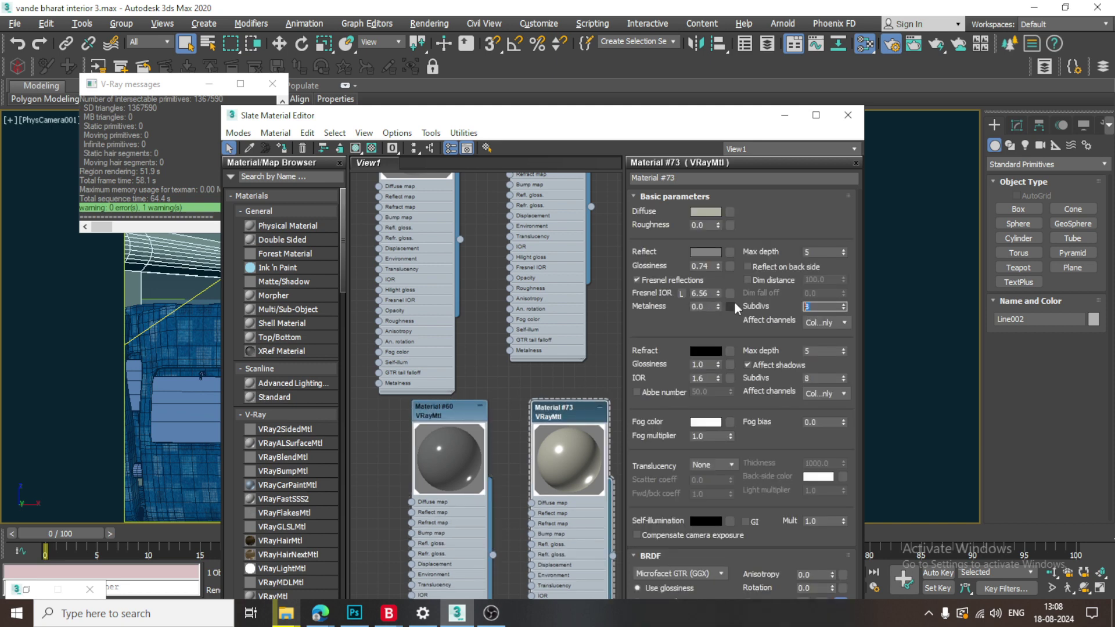
type("16")
key("Return")
Set reflection subdivs to 16 on Materials #98 and #99
middle_click_drag(581, 581, 535, 197)
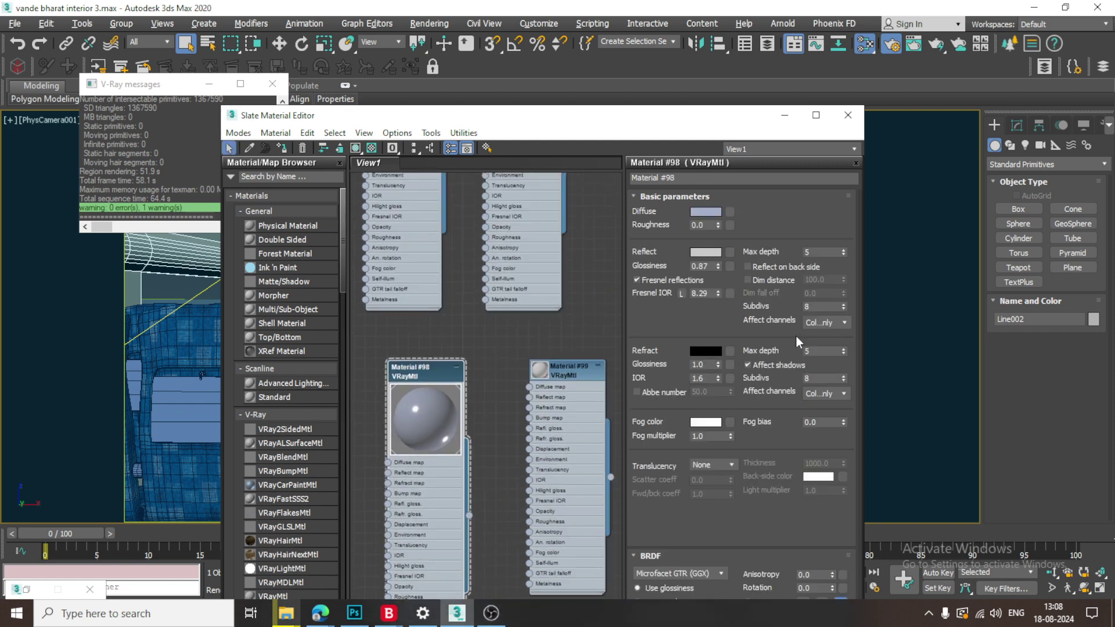
double_click(808, 306)
type("3")
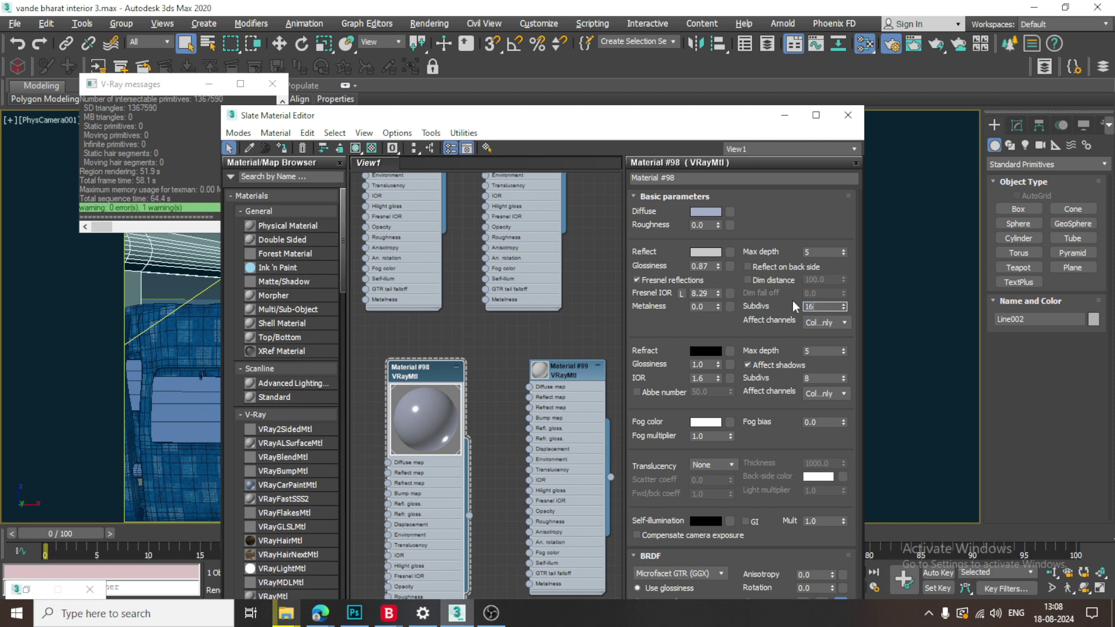
left_click(575, 365)
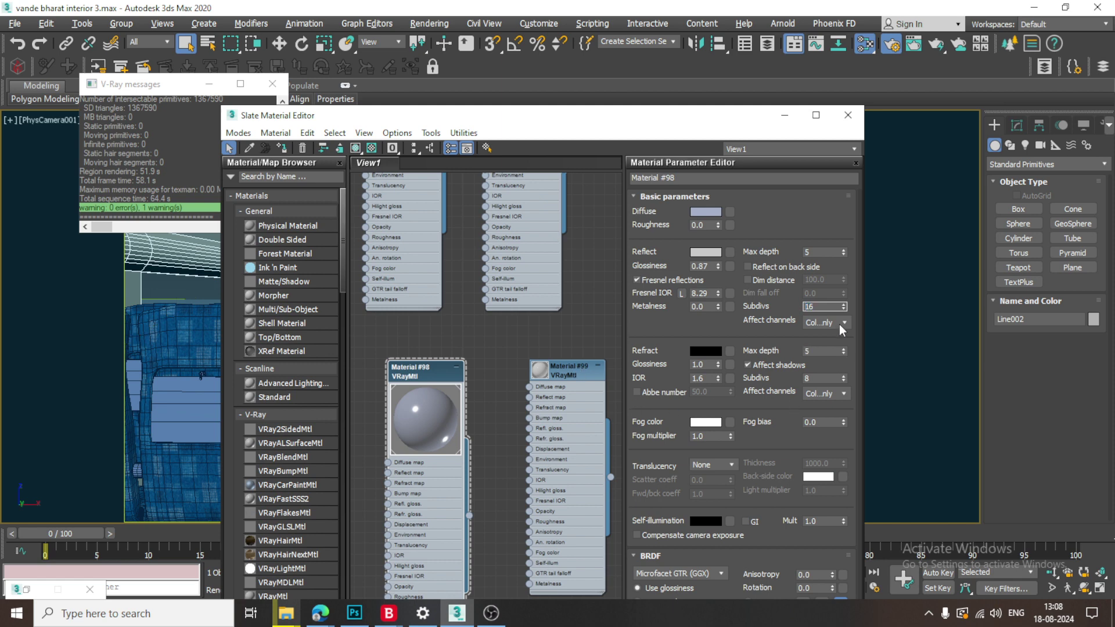
double_click(824, 306)
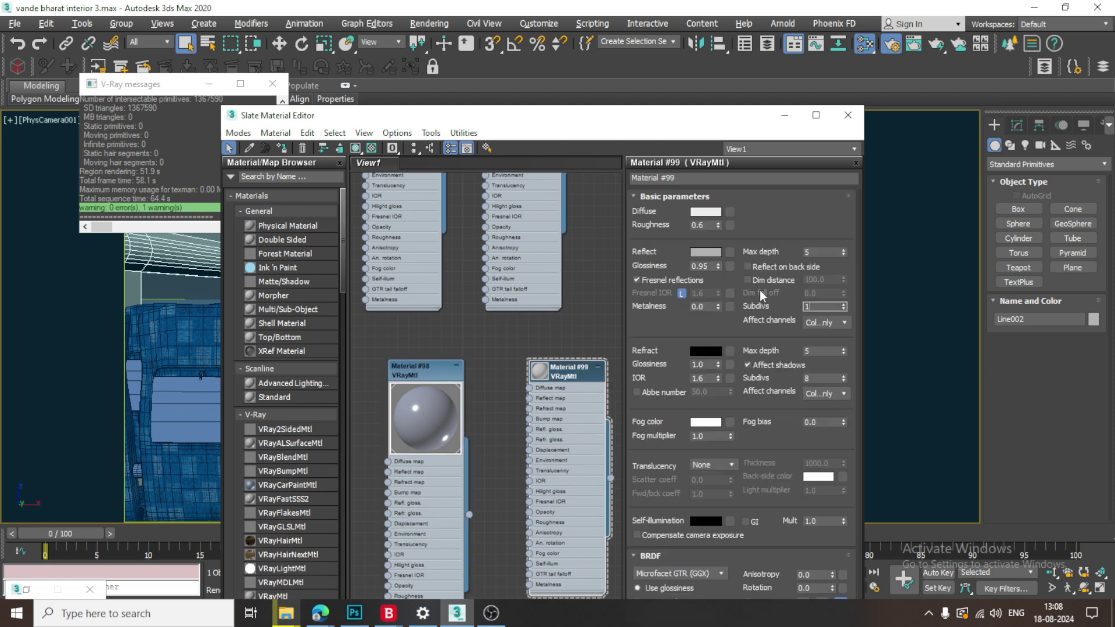
type("16")
left_click(492, 614)
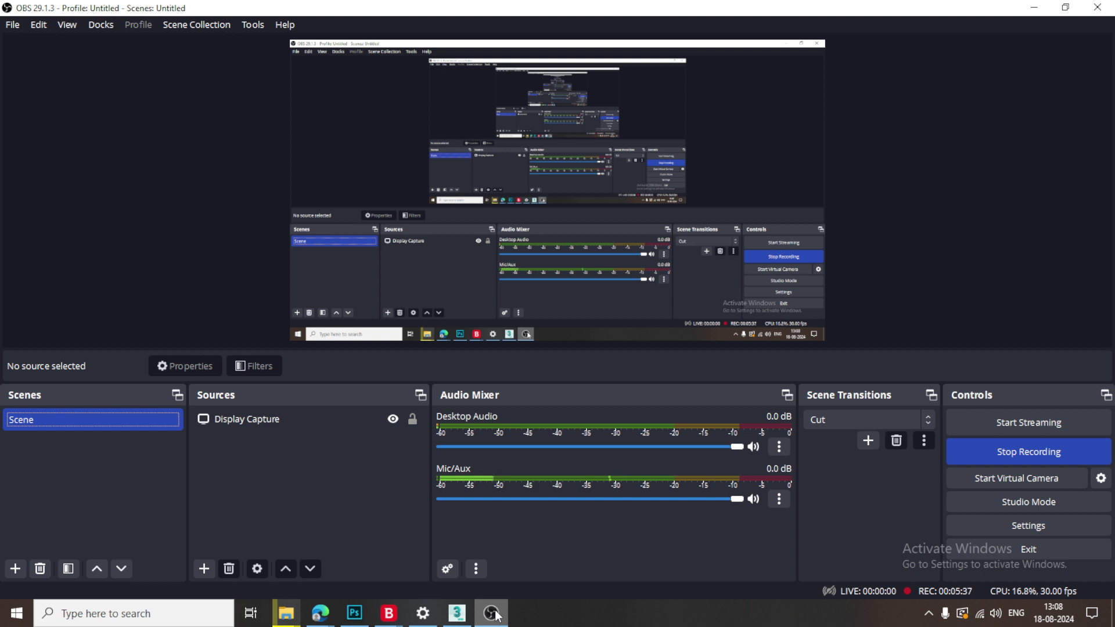
left_click(493, 613)
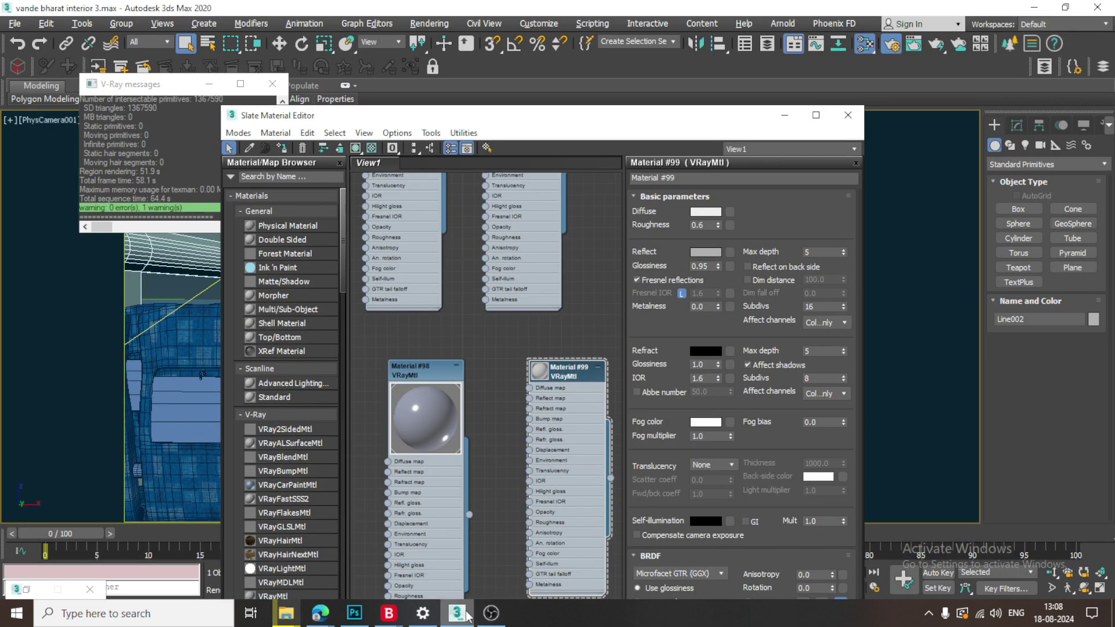
left_click(494, 614)
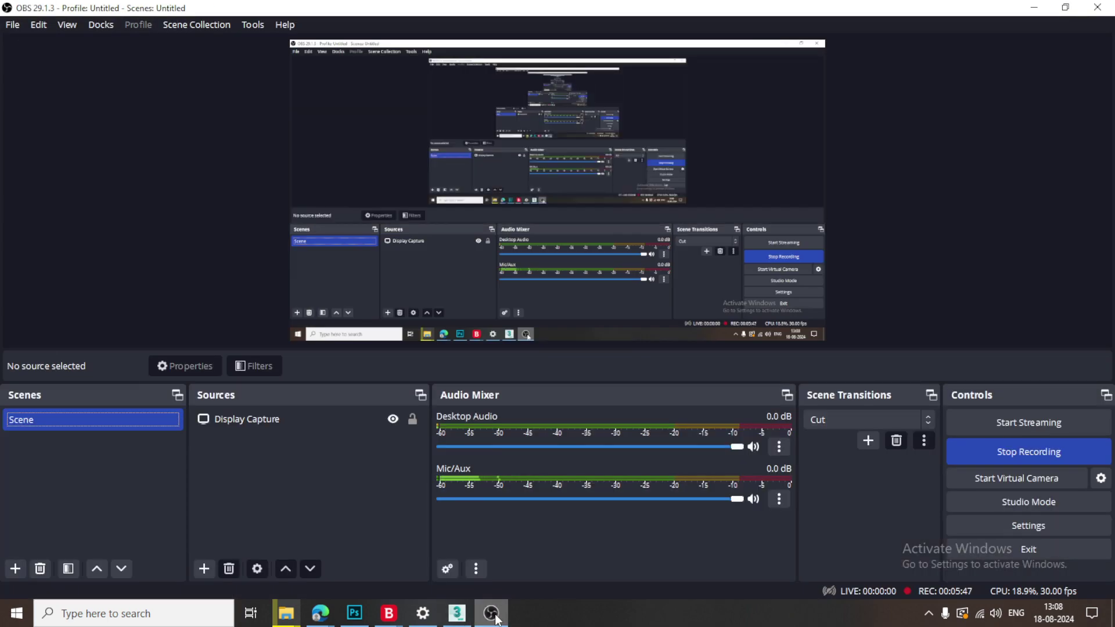
left_click(493, 615)
left_click(493, 614)
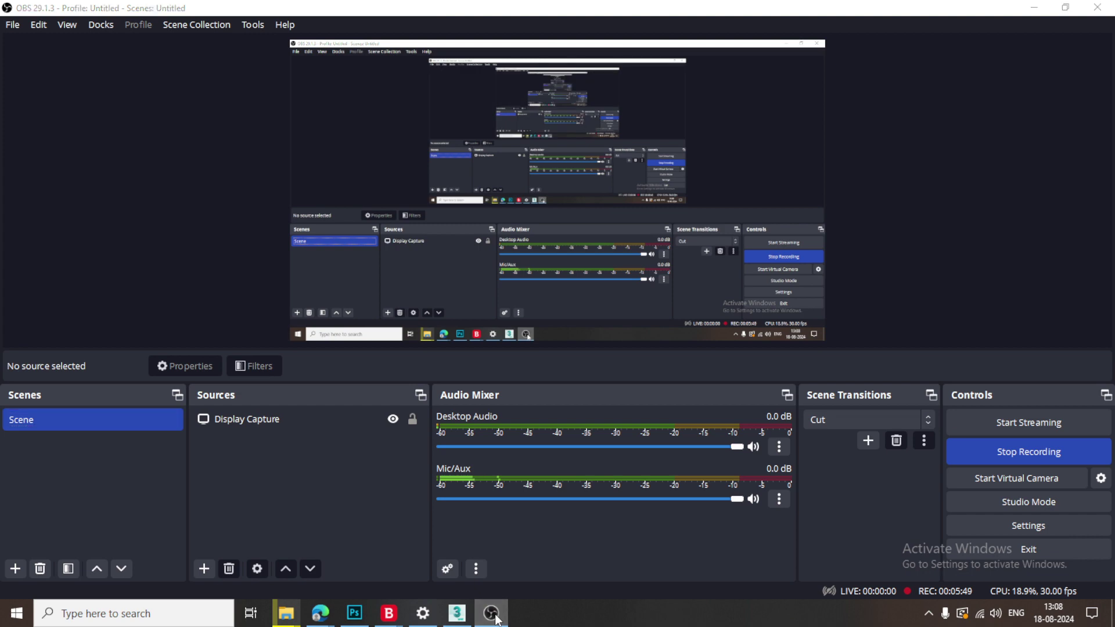
left_click(491, 613)
Pan to the black-sphere node and set Material #113's reflection subdivs to 16
middle_click_drag(511, 476, 532, 311)
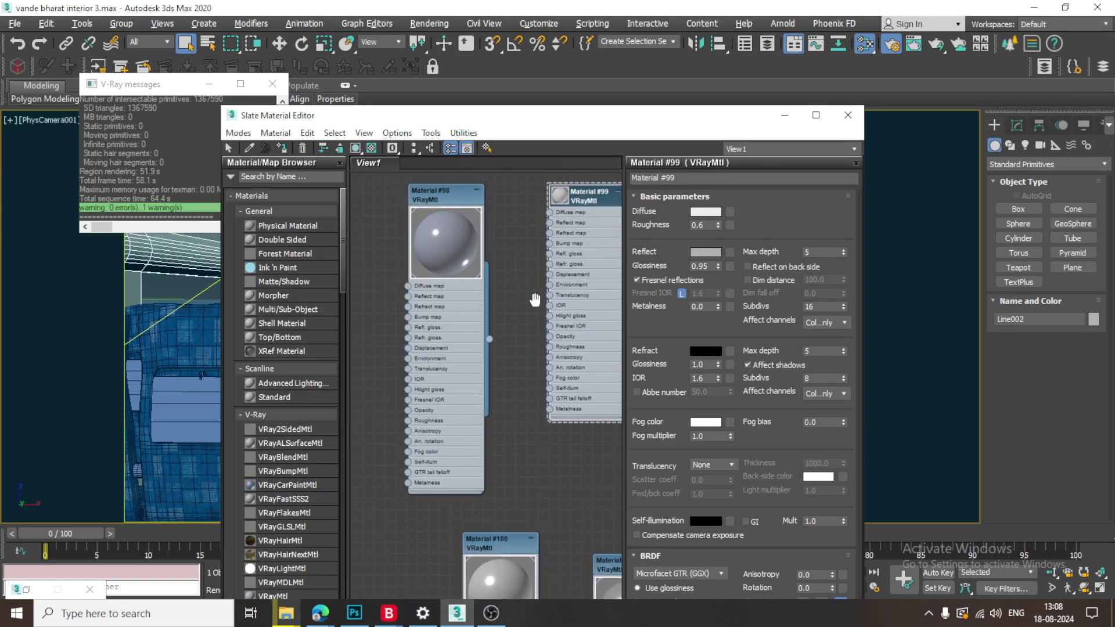
middle_click_drag(538, 493, 433, 262)
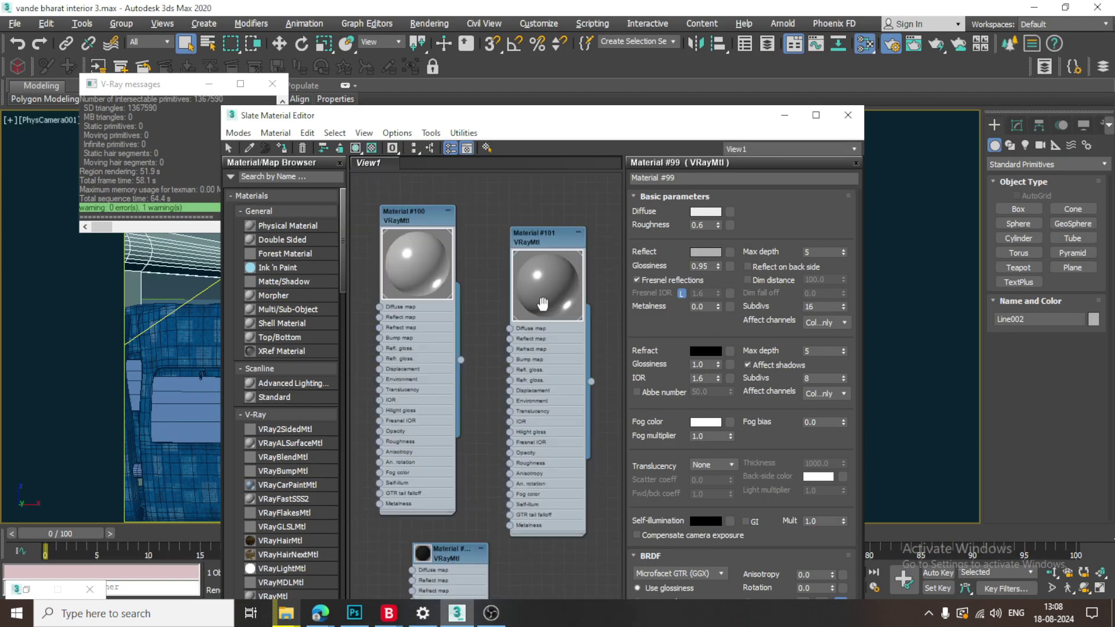
middle_click_drag(433, 580, 434, 527)
double_click(442, 442)
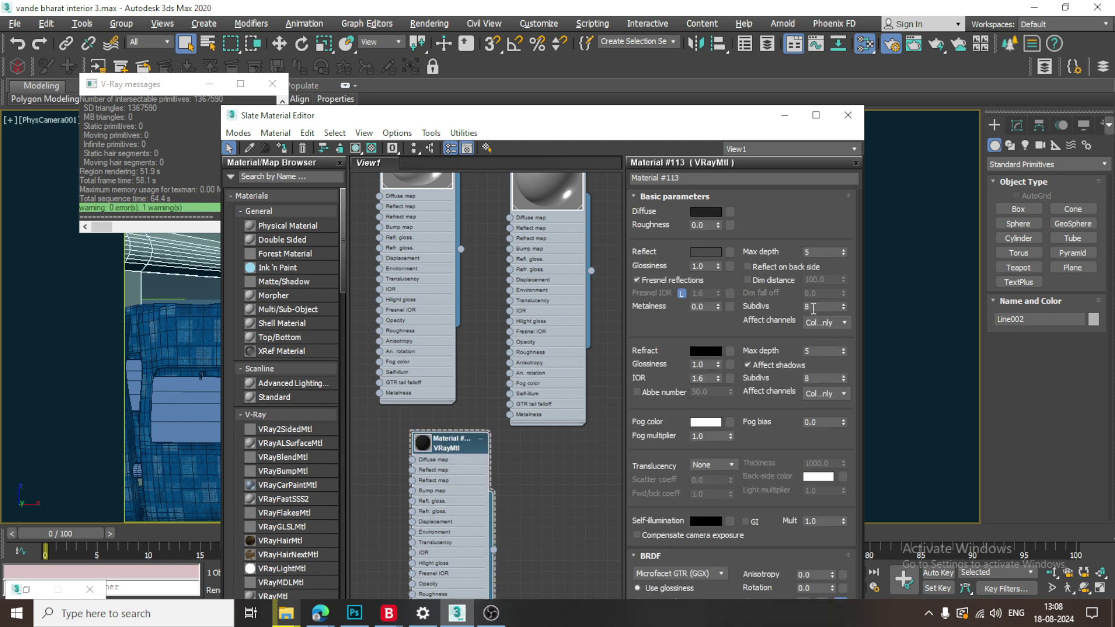
double_click(824, 306)
type("16")
Set Material #138's reflection subdivs to 16
middle_click_drag(453, 592, 447, 348)
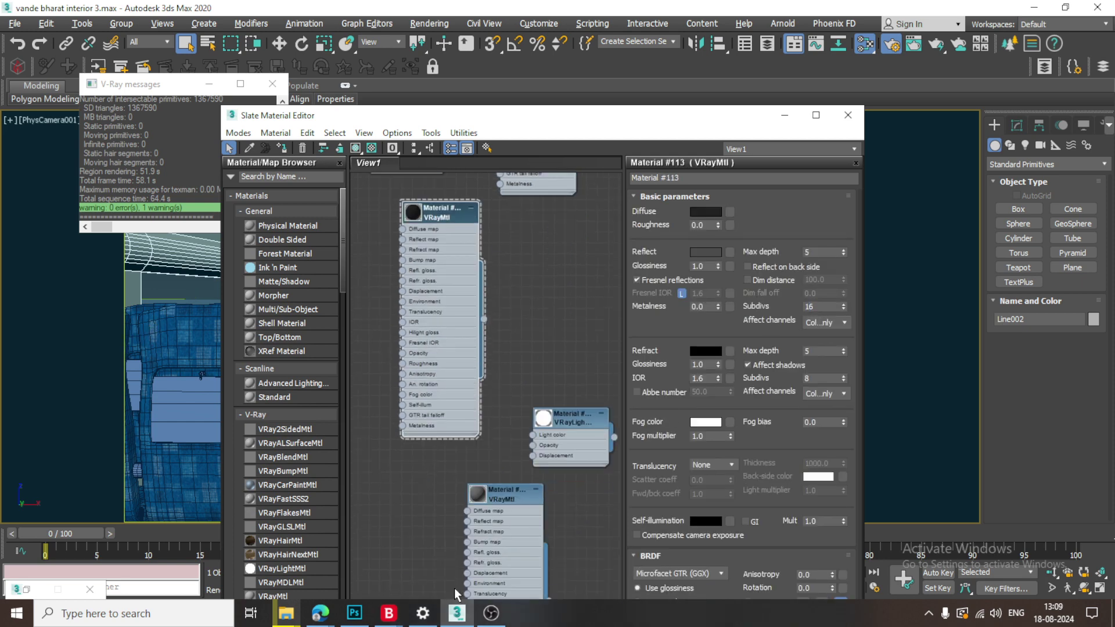
double_click(501, 496)
double_click(824, 306)
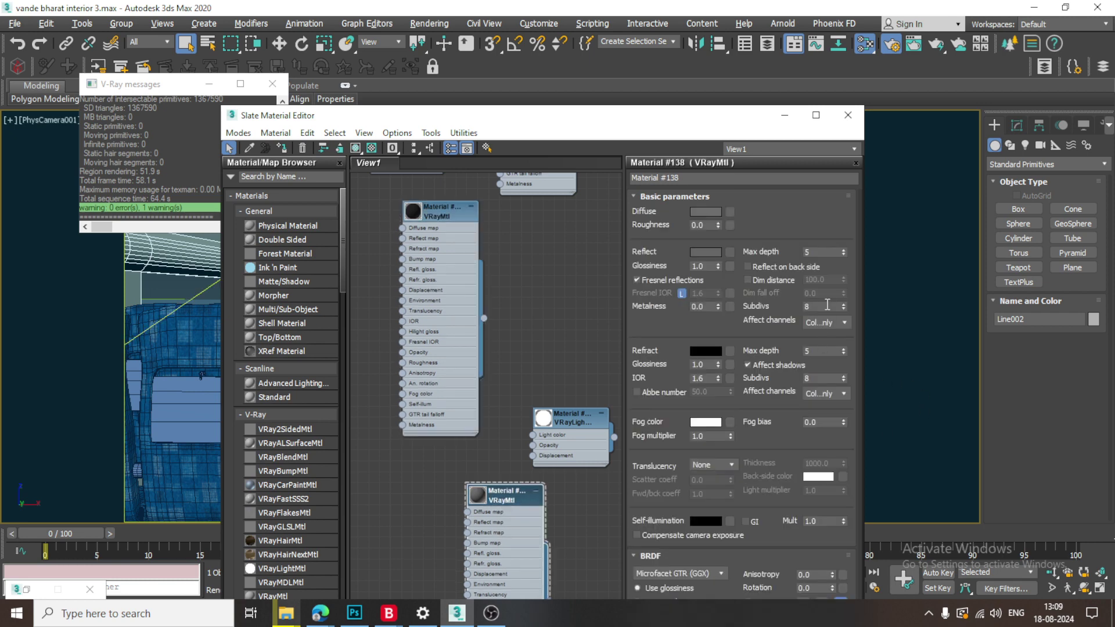
type("16")
Set Material #139's reflection subdivs to 16 and confirm
middle_click_drag(481, 424, 435, 208)
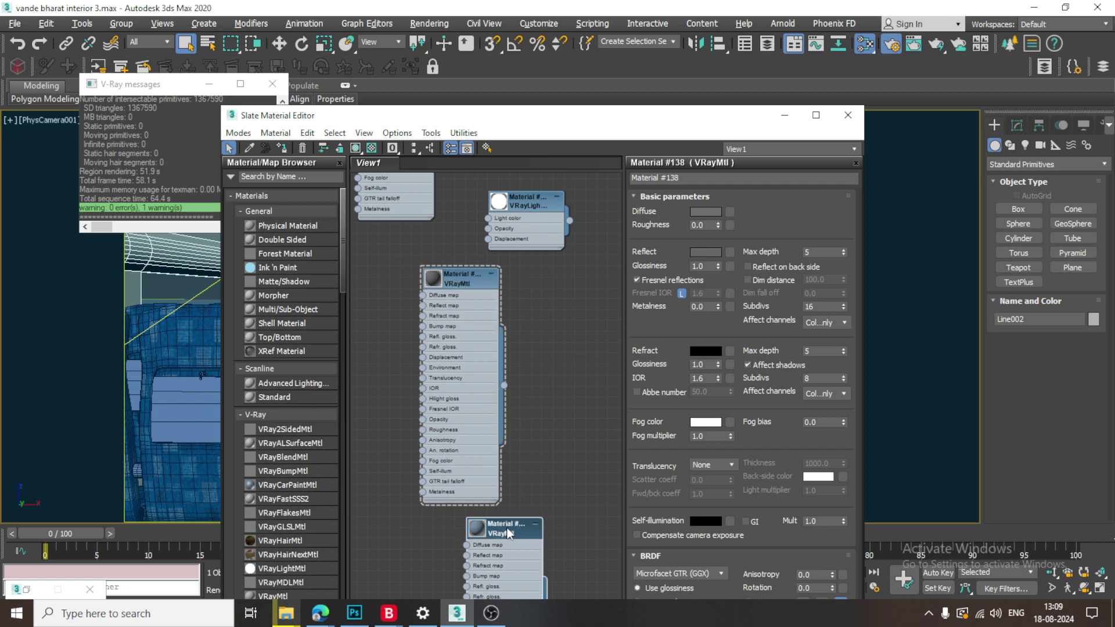
double_click(523, 529)
double_click(823, 306)
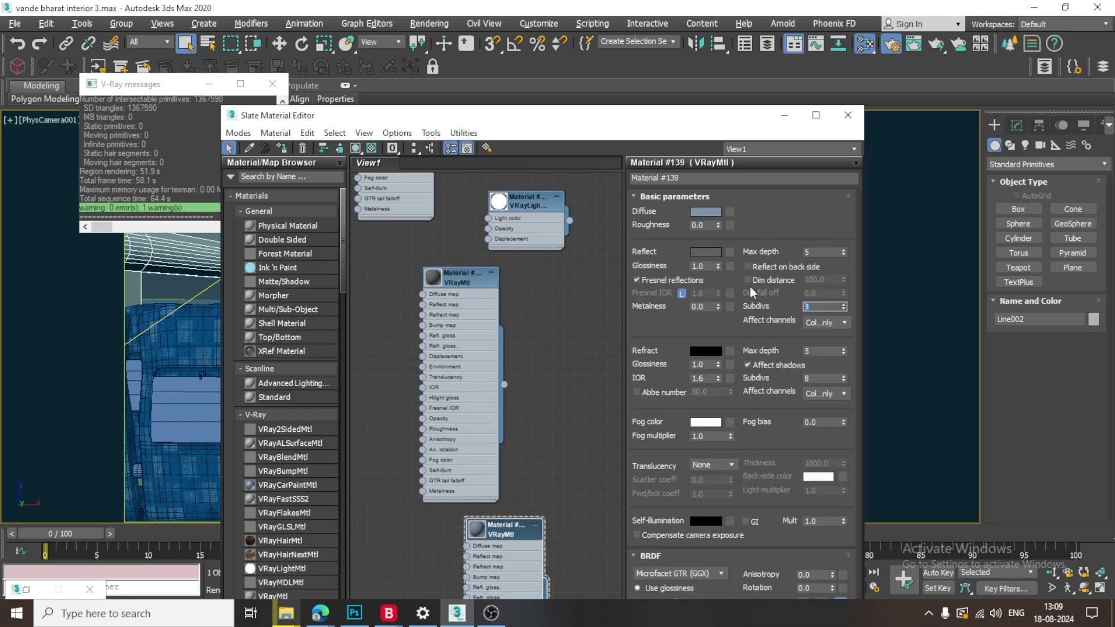
type("16")
key("Return")
middle_click_drag(549, 479, 598, 326)
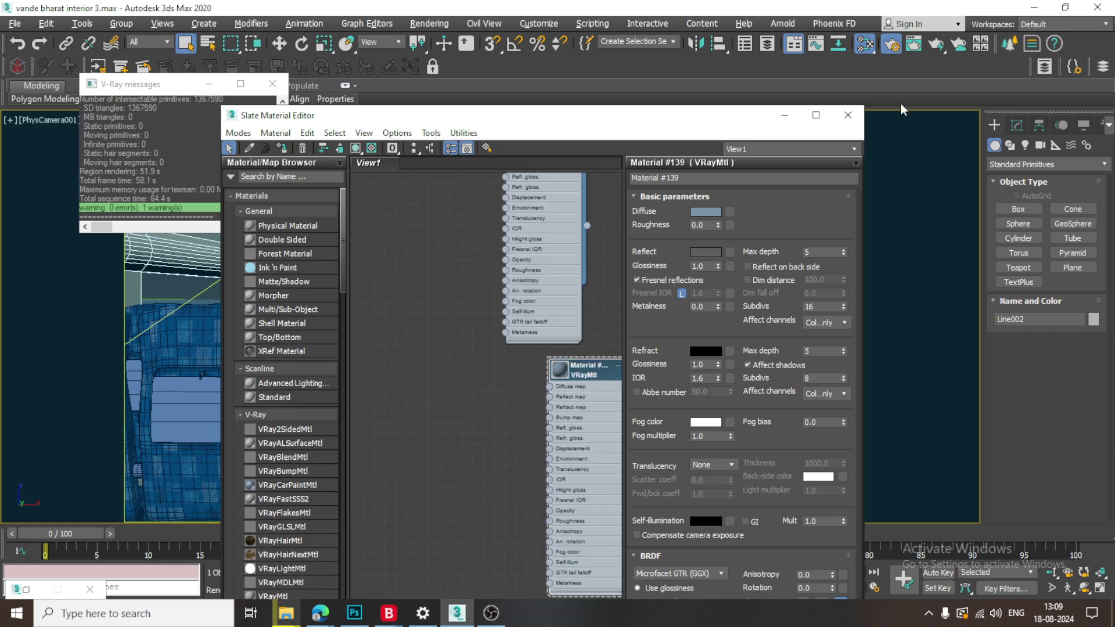
Minimize the Slate Material Editor to reveal the camera view
left_click(785, 119)
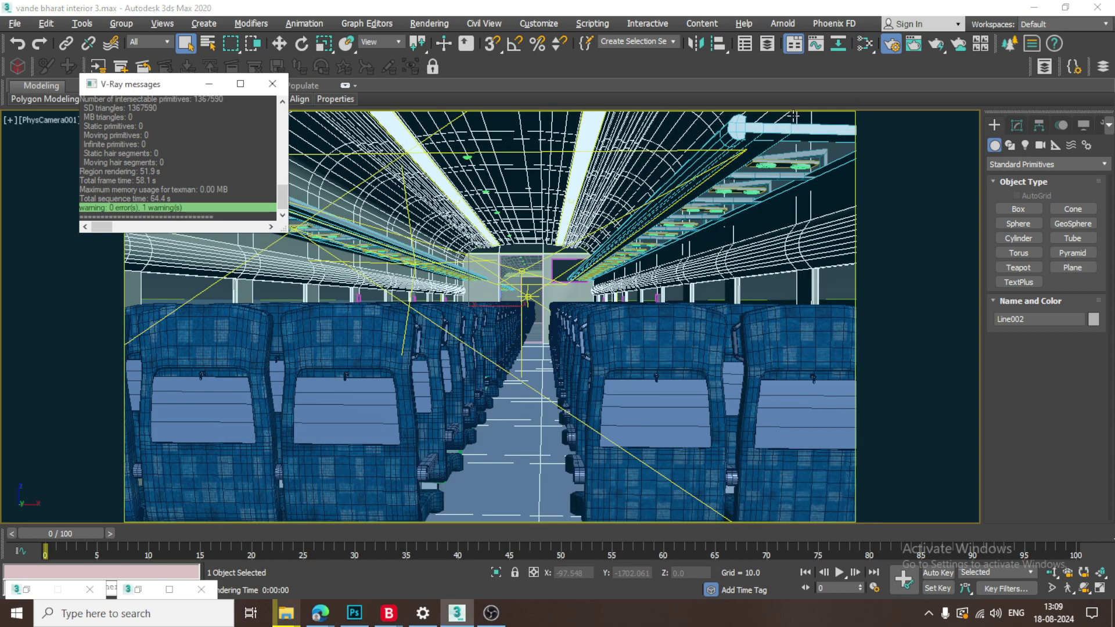
left_click(503, 620)
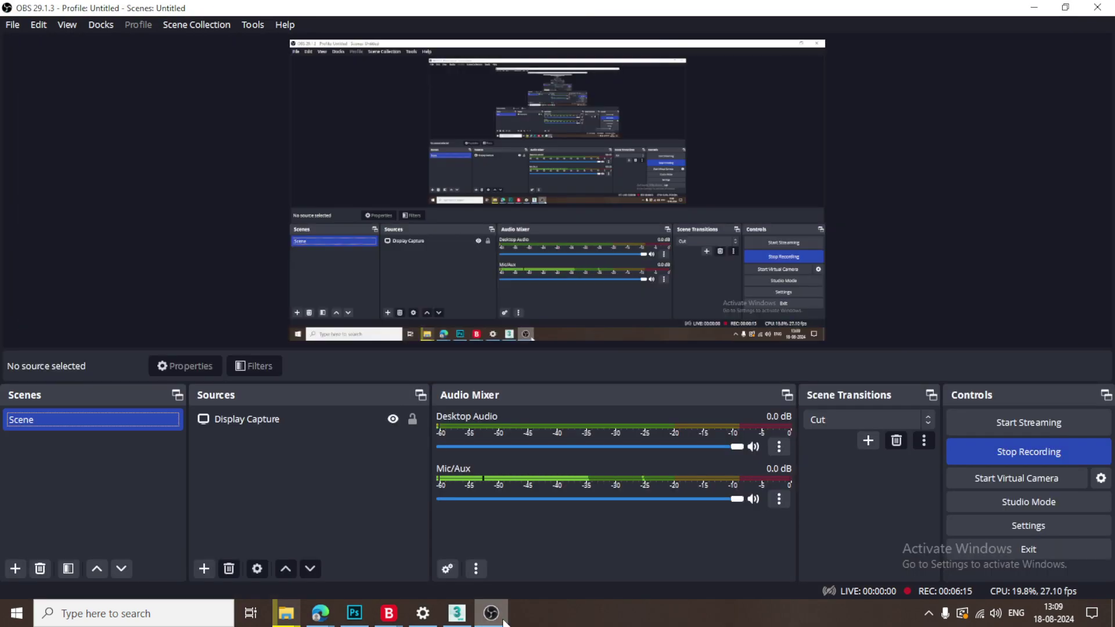
left_click(503, 620)
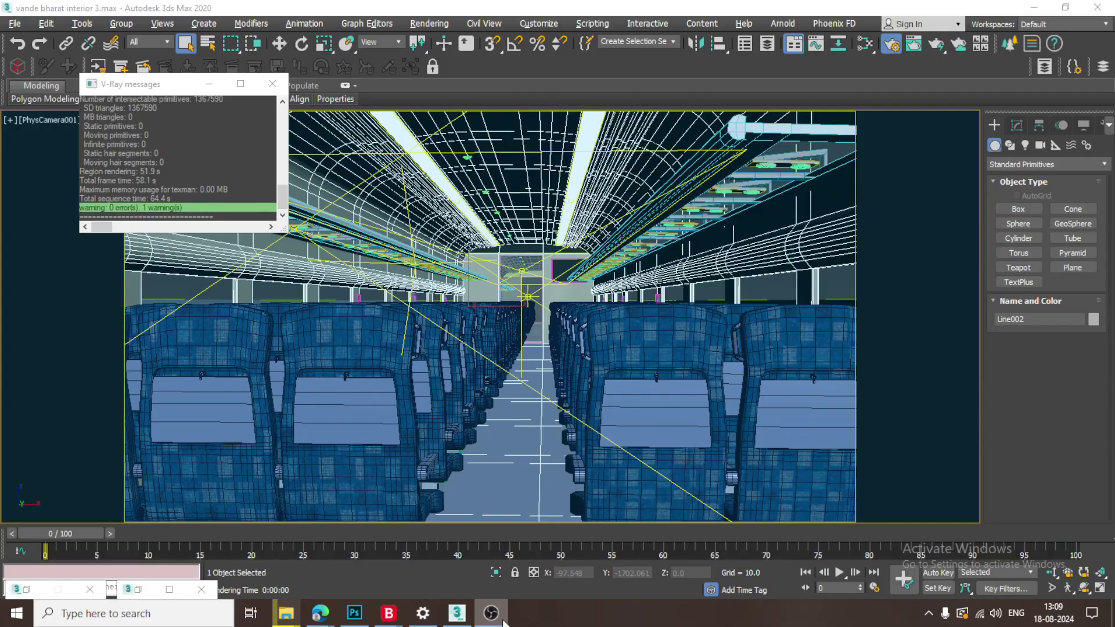
Render the camera view via Rendering > Render and move the frame buffer aside
left_click(433, 23)
left_click(453, 42)
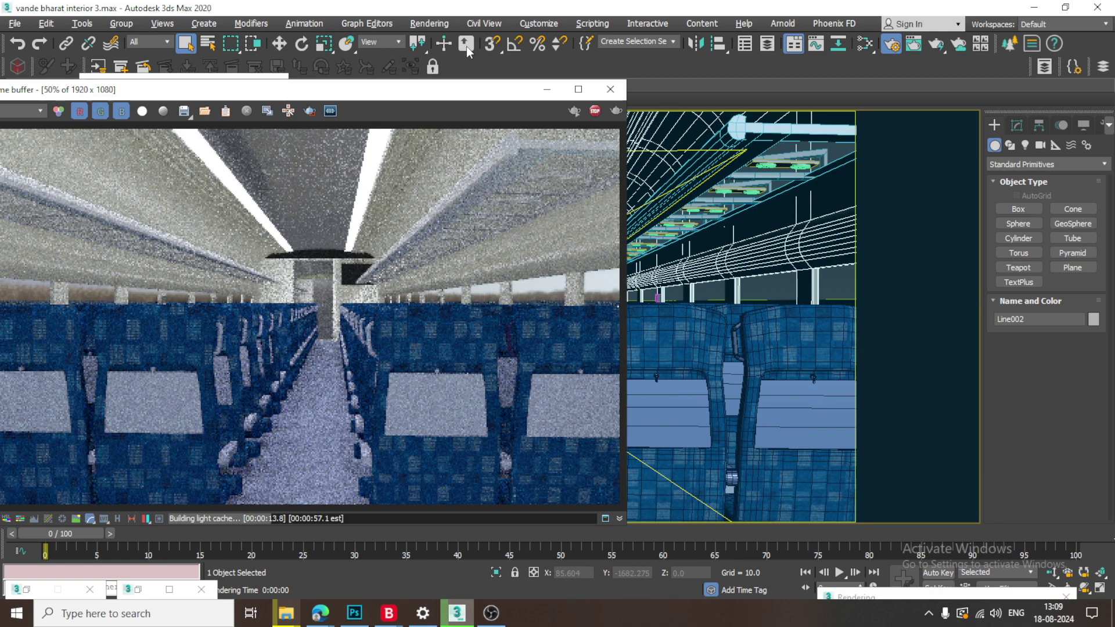
left_click_drag(303, 92, 612, 48)
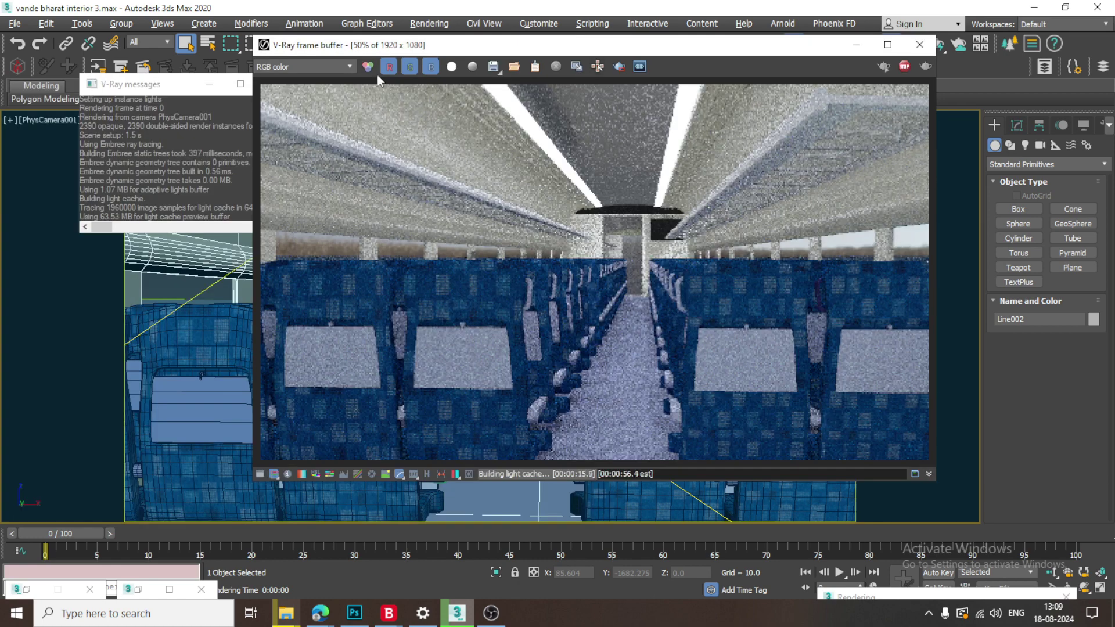
left_click(334, 66)
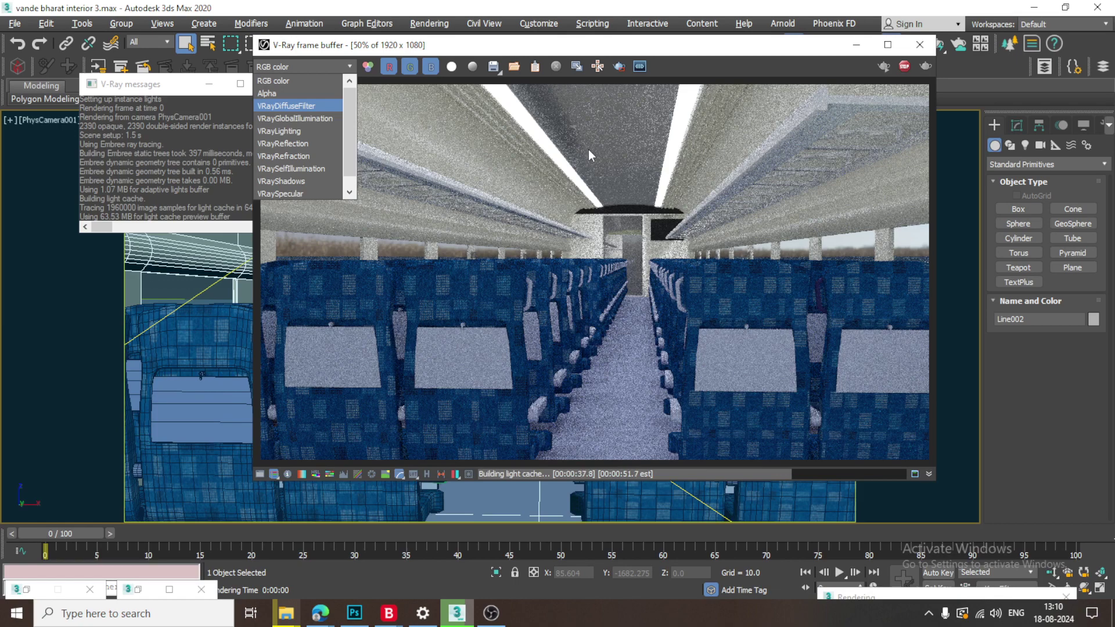
Show the VRayDiffuseFilter channel in the frame buffer, then switch back to RGB color
left_click(490, 613)
left_click(490, 613)
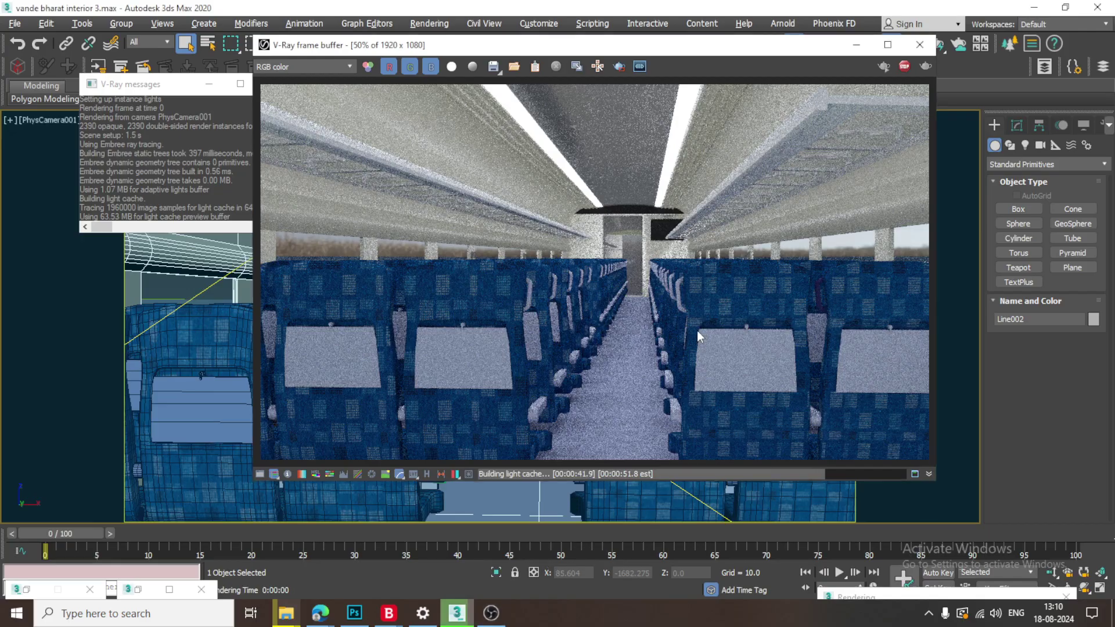
left_click(291, 70)
left_click(302, 110)
left_click(297, 68)
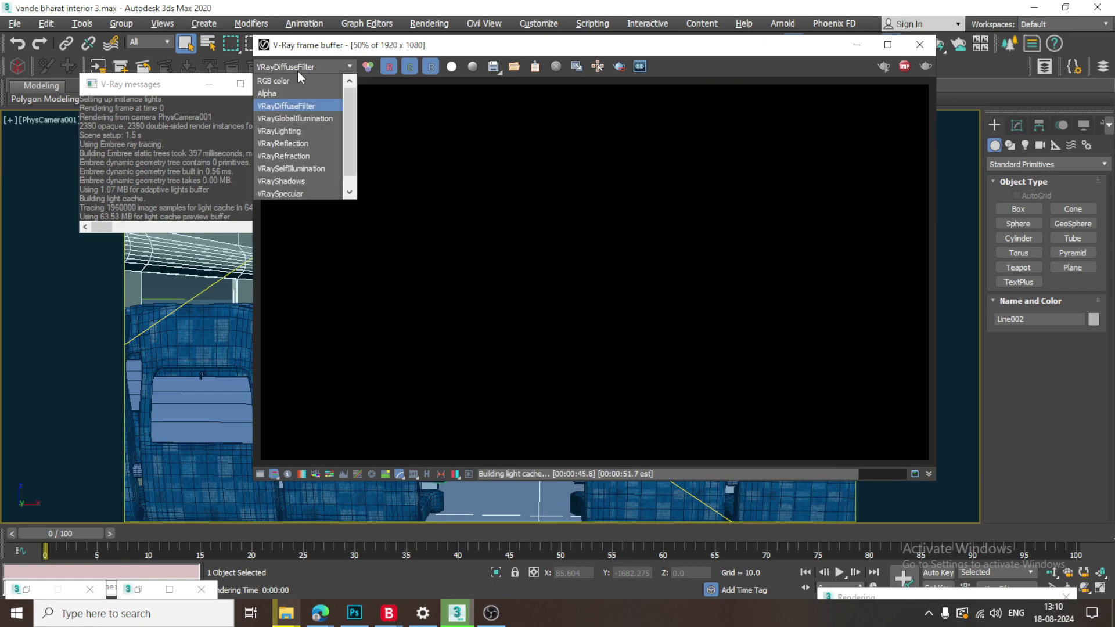
left_click(301, 78)
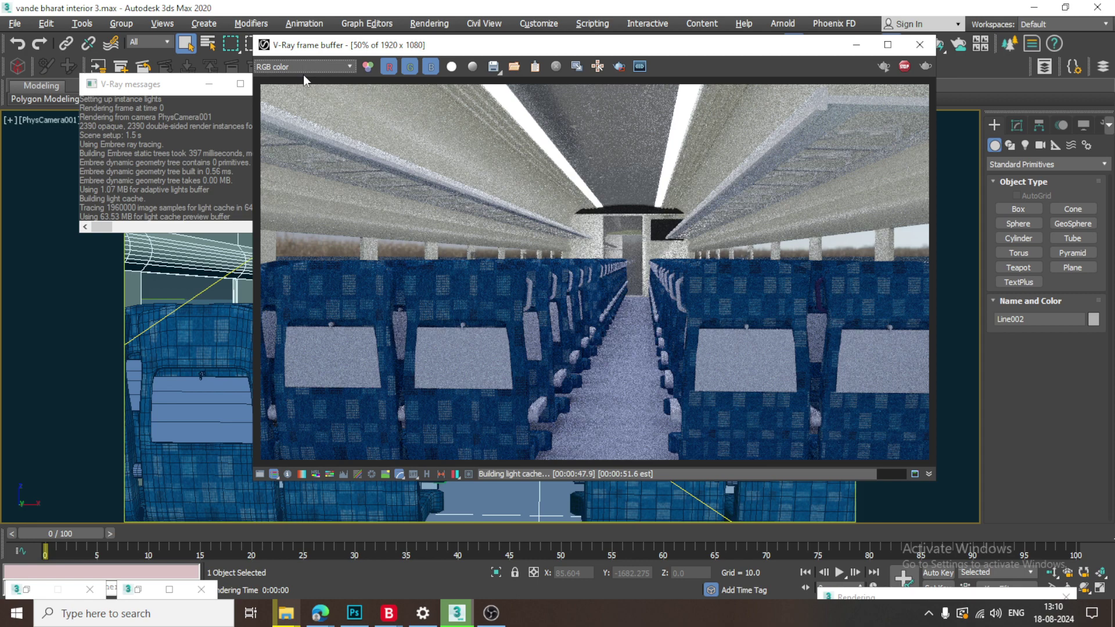